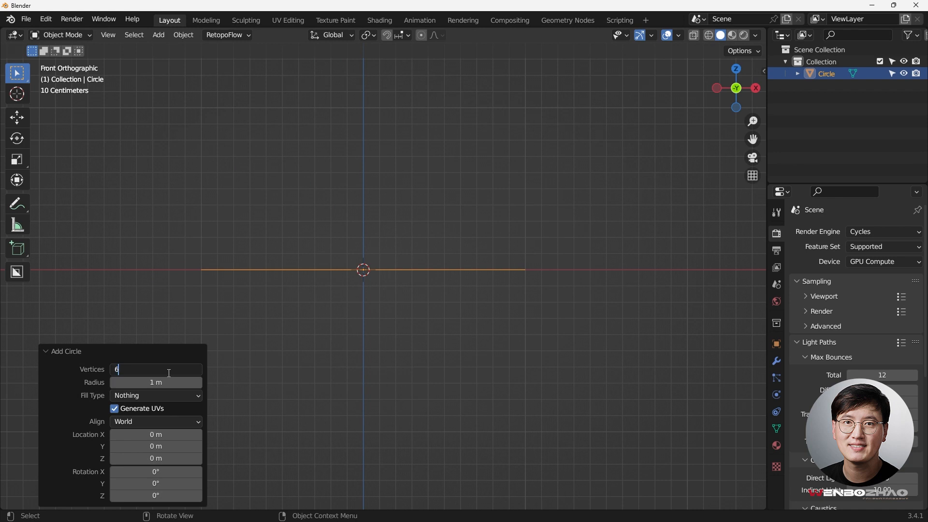
# Set the new circle to 6 vertices and view the hexagon from the top
pyautogui.press('Return')
pyautogui.moveTo(530, 207); pyautogui.dragTo(486, 278, button='middle')
pyautogui.press('KP_7')
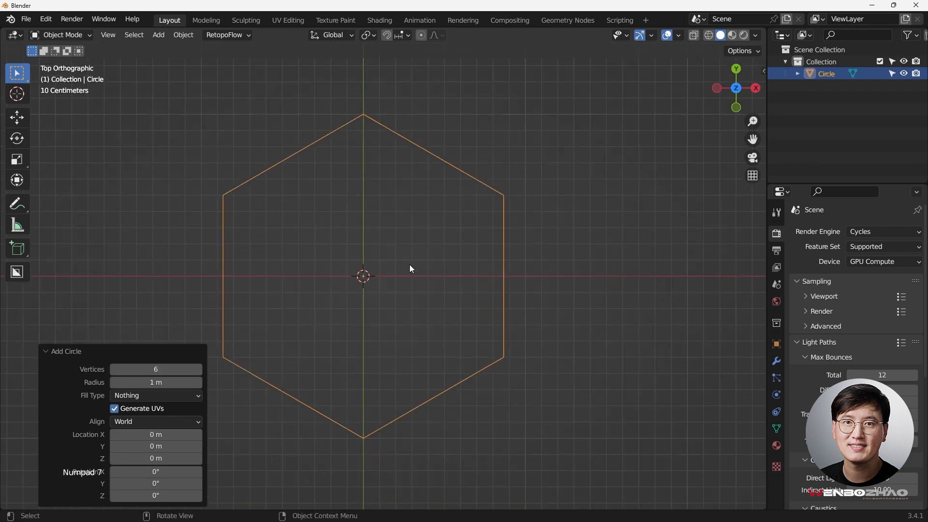
# Fill the hexagon with a face and inset that face by about 0.215 m, then return to Object Mode
pyautogui.press('Tab')
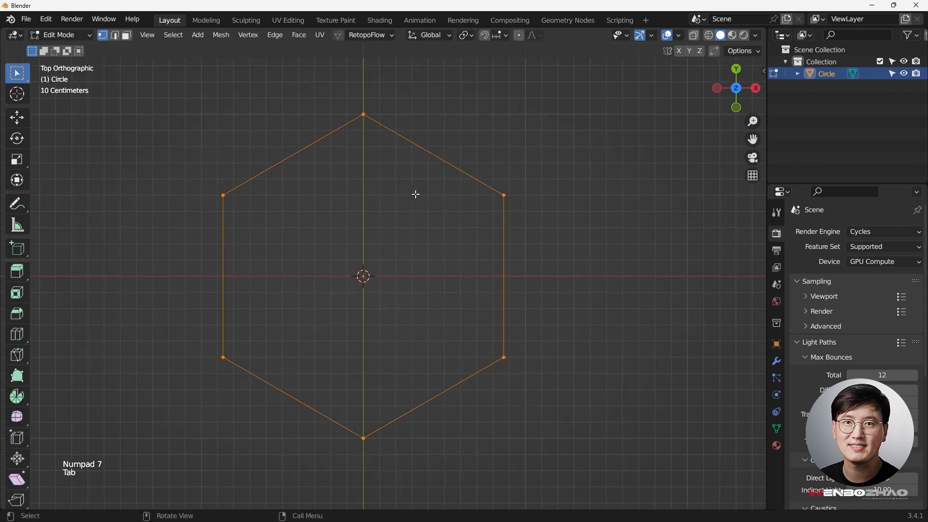
pyautogui.press('f')
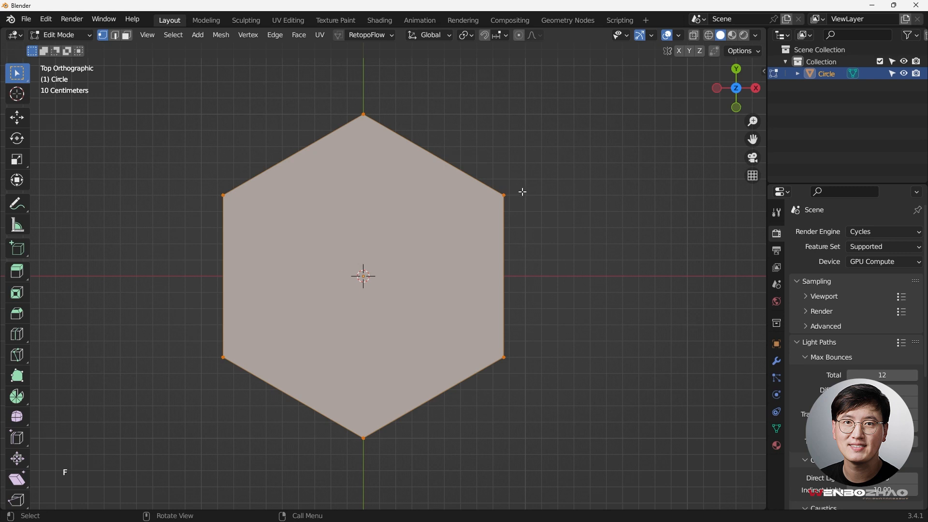
pyautogui.press('i')
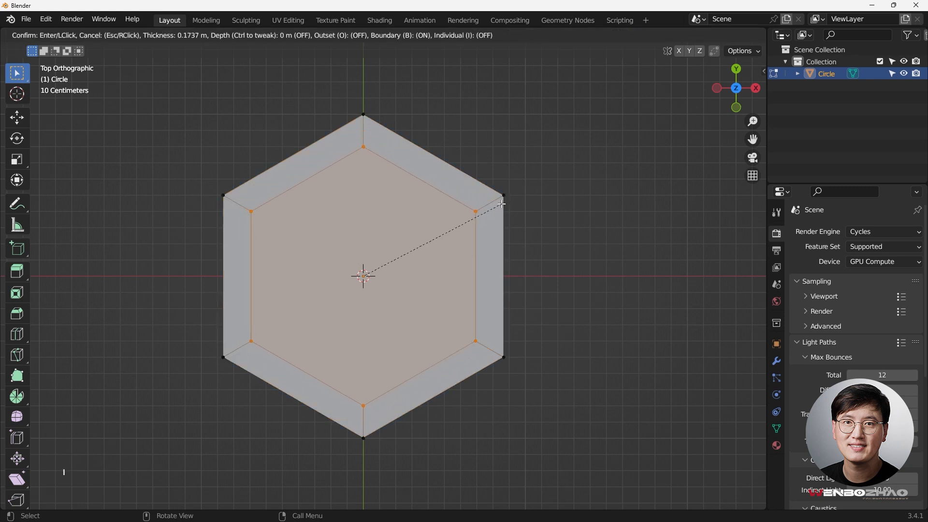
pyautogui.click(270, 155)
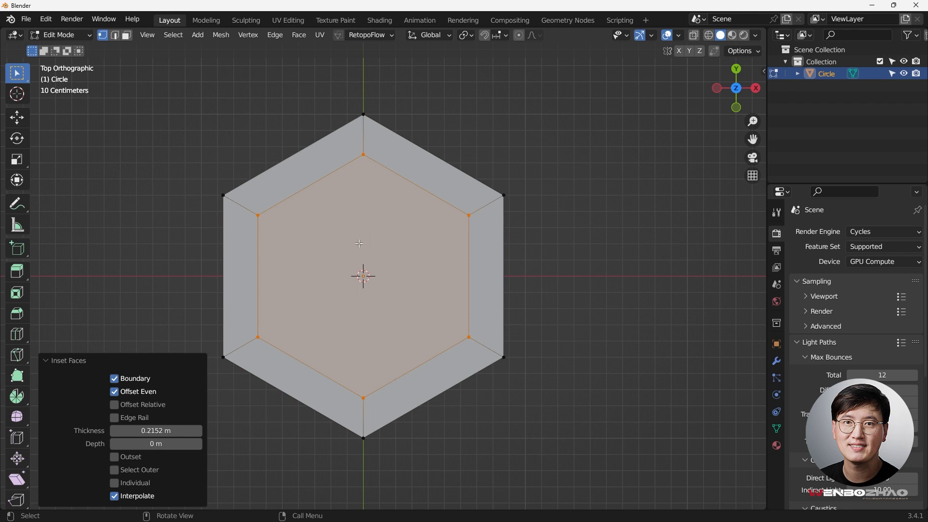
pyautogui.press('Tab')
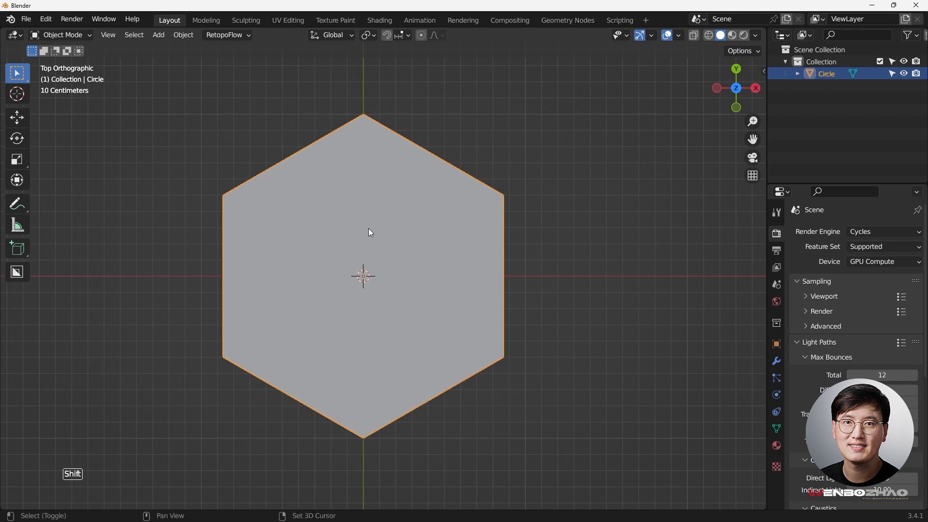
# Add an 18-vertex mesh circle at the hexagon's centre and scale it down to about 0.53
pyautogui.hotkey('shift', 'a')
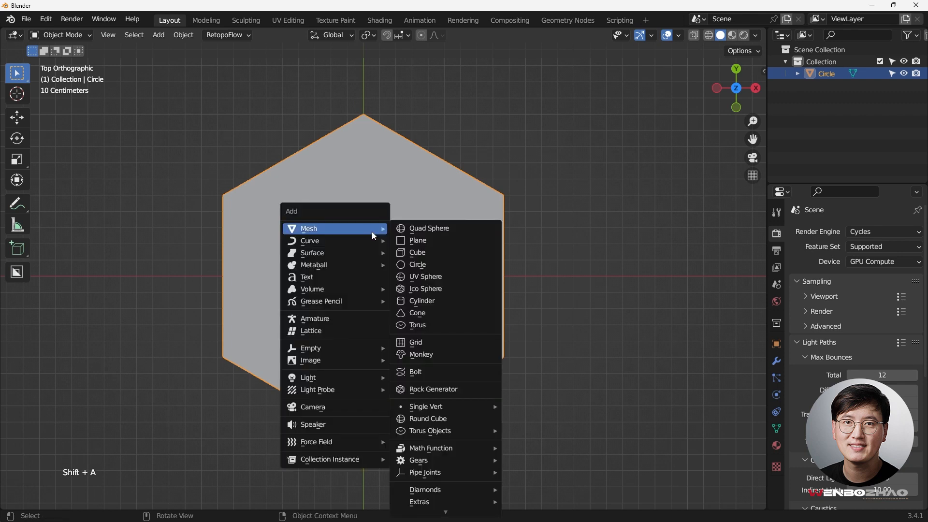
pyautogui.click(413, 264)
pyautogui.click(160, 370)
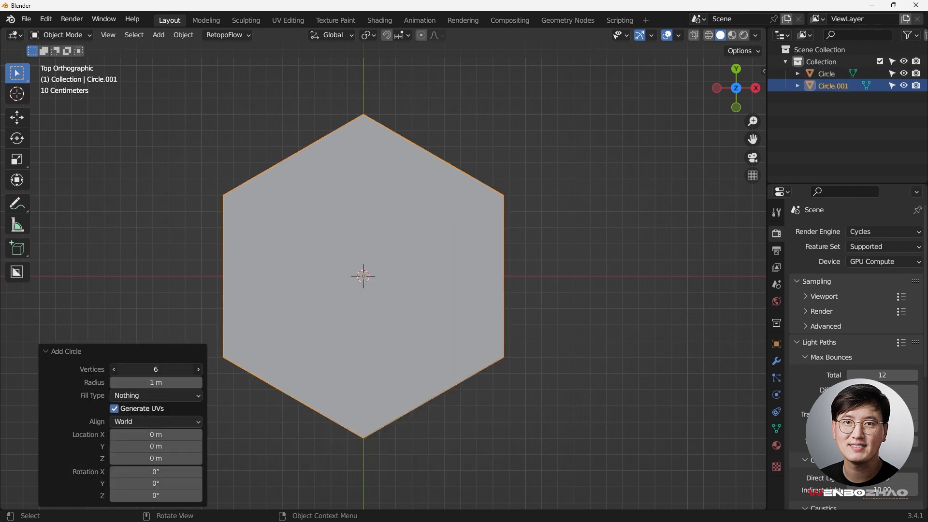
pyautogui.write('18')
pyautogui.press('Return')
pyautogui.press('s')
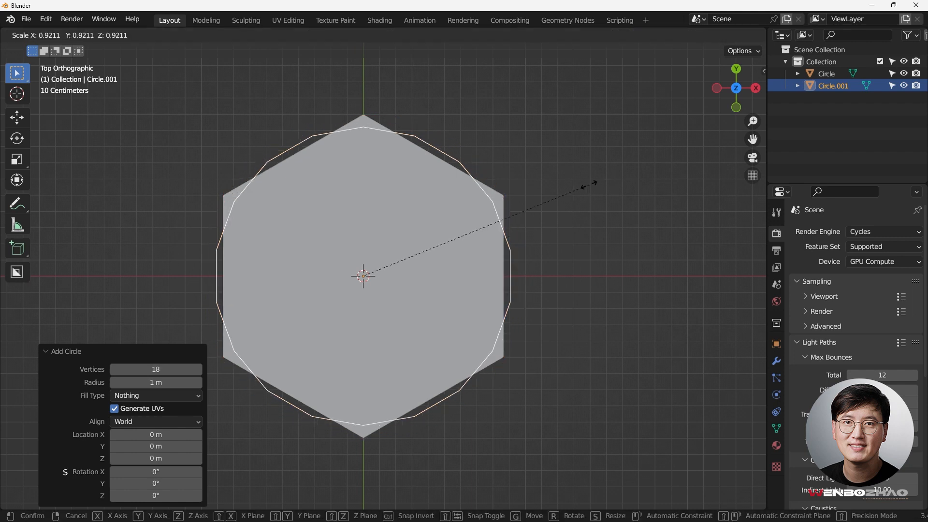
pyautogui.click(487, 226)
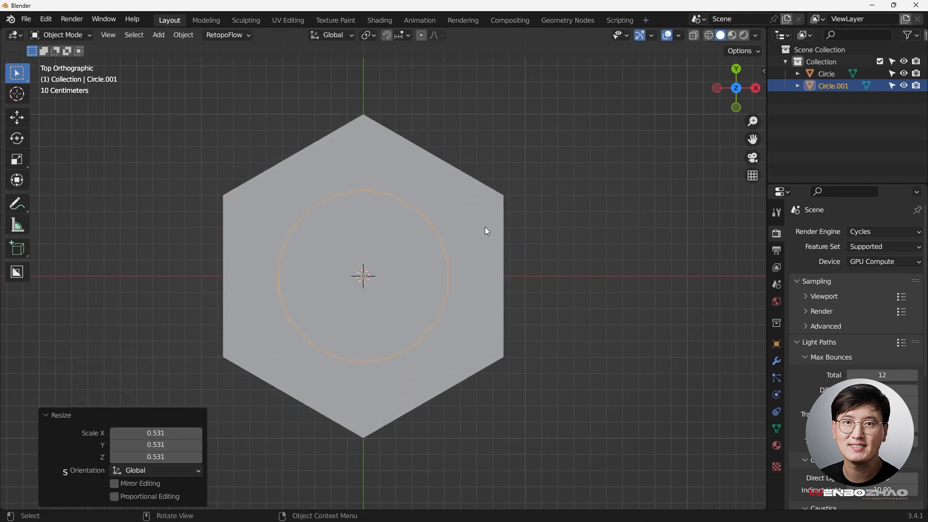
# Examine the circle and the inset hexagon together in Edit Mode, comparing their vertices
pyautogui.press('Tab')
pyautogui.press('Tab')
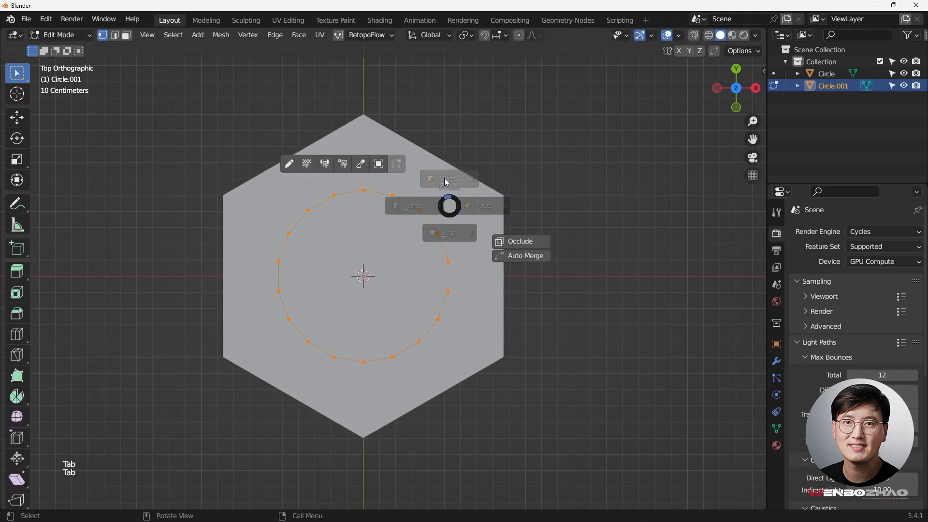
pyautogui.click(425, 220)
pyautogui.keyDown('shift'); pyautogui.click(424, 220); pyautogui.keyUp('shift')
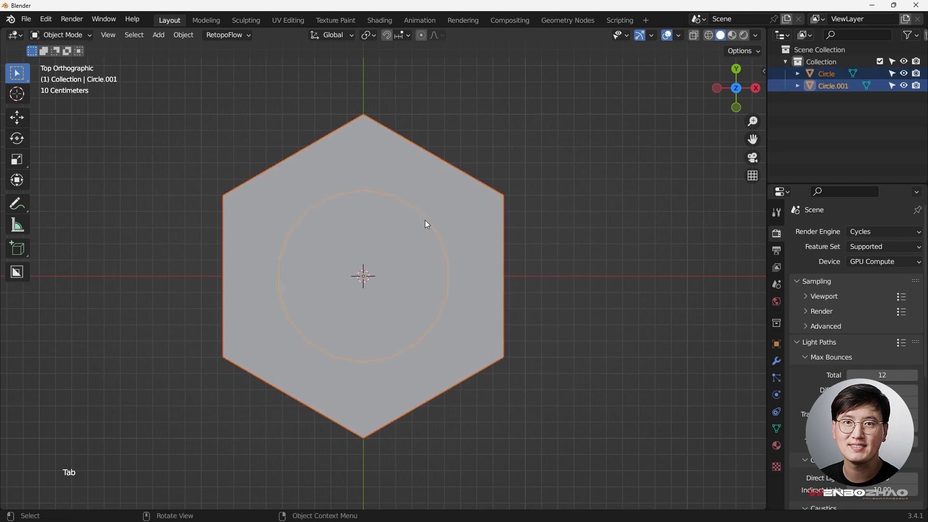
pyautogui.press('Tab')
pyautogui.click(427, 131)
pyautogui.scroll(1, 412, 215)
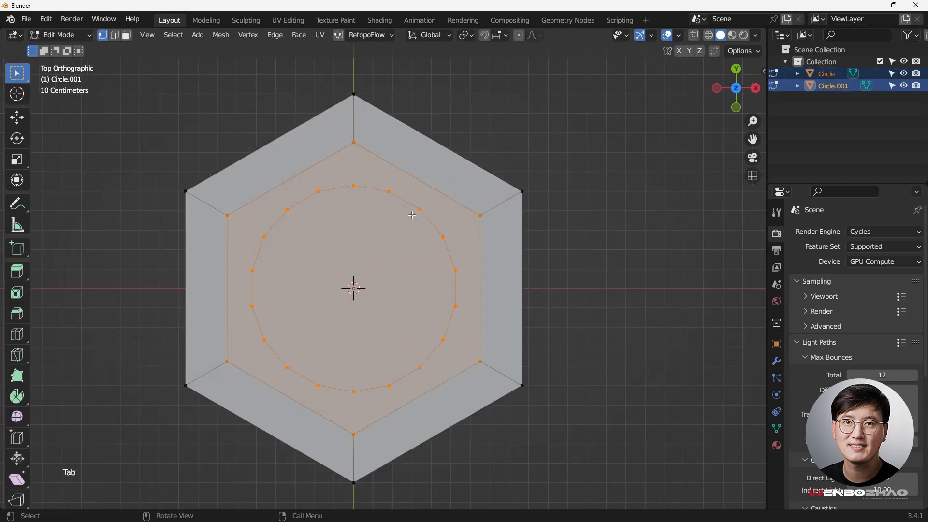
pyautogui.keyDown('alt'); pyautogui.click(317, 191); pyautogui.keyUp('alt')
pyautogui.press('Tab')
pyautogui.click(459, 183)
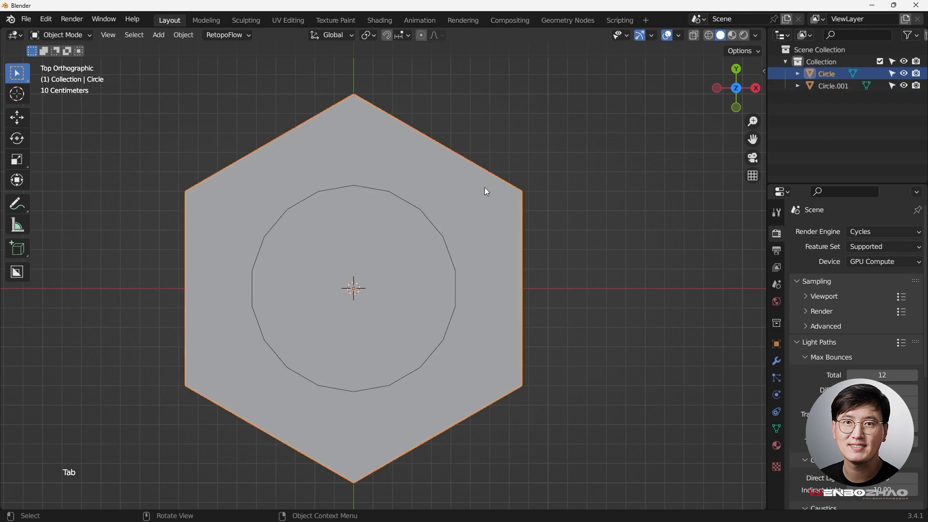
# Knife-project Circle.001 onto the hexagon's inner face from the top view, and hide the cutter circle
pyautogui.scroll(-1, 477, 189)
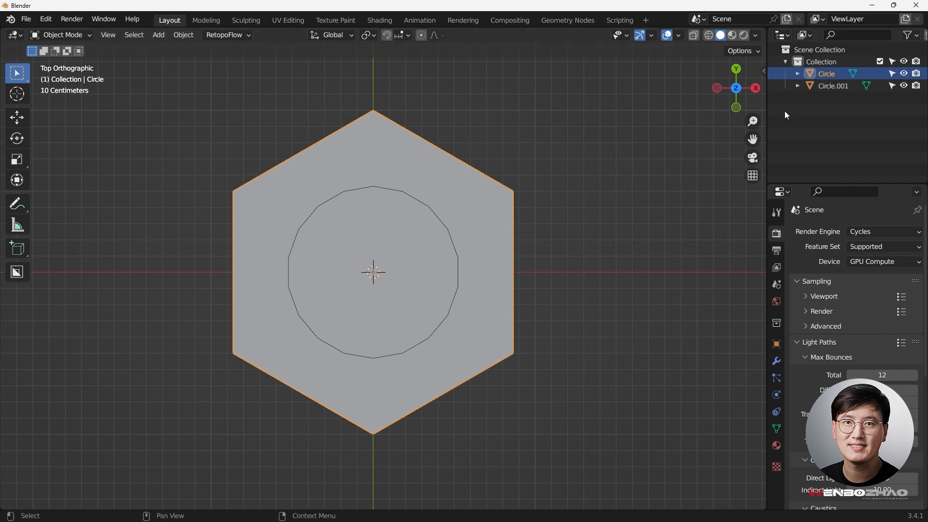
pyautogui.click(823, 87)
pyautogui.click(825, 75)
pyautogui.press('Tab')
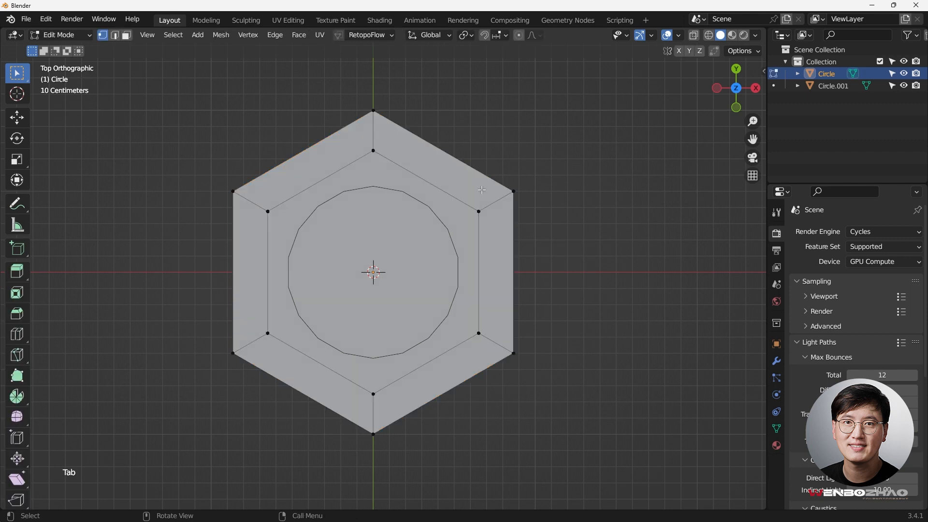
pyautogui.keyDown('ctrl'); pyautogui.click(836, 89); pyautogui.keyUp('ctrl')
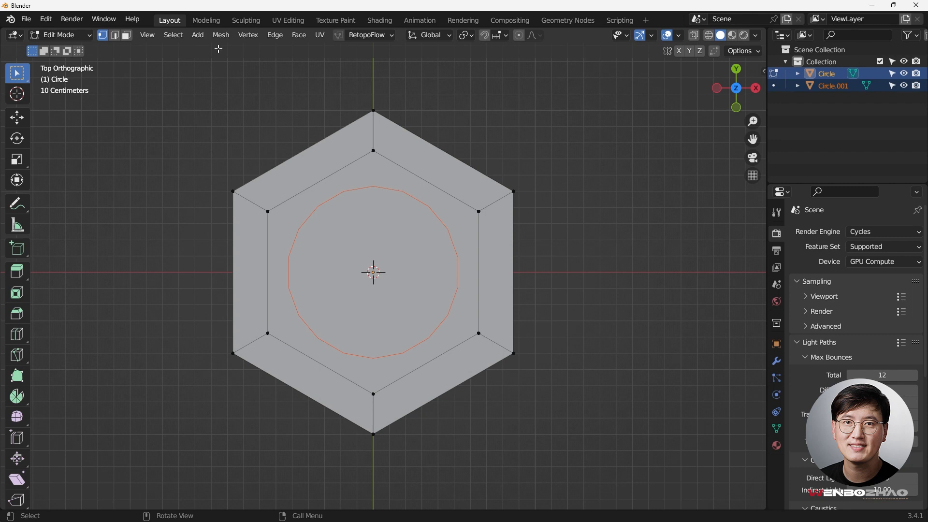
pyautogui.click(228, 38)
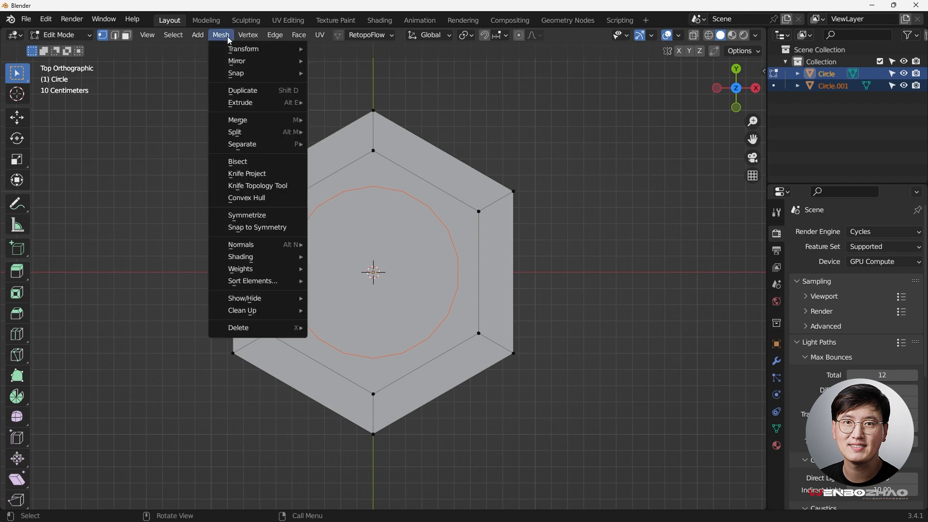
pyautogui.click(261, 174)
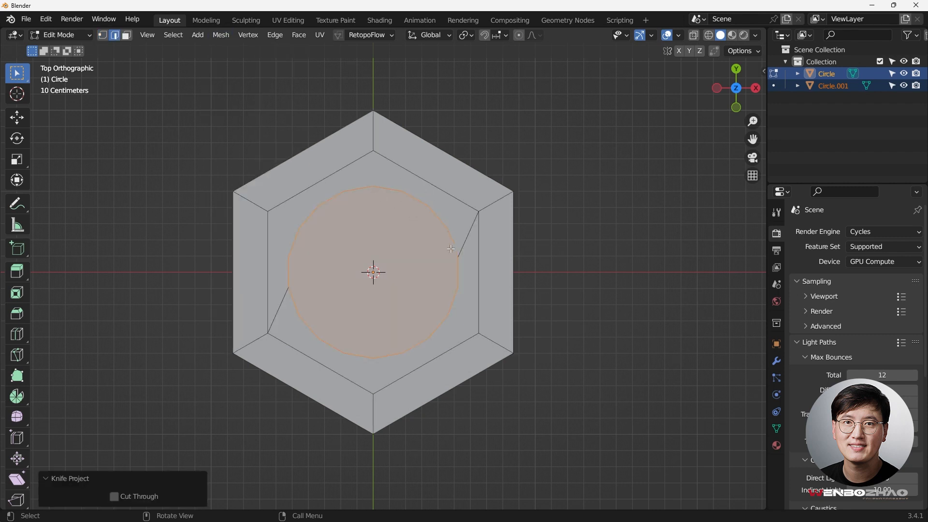
pyautogui.click(903, 86)
pyautogui.press('1')
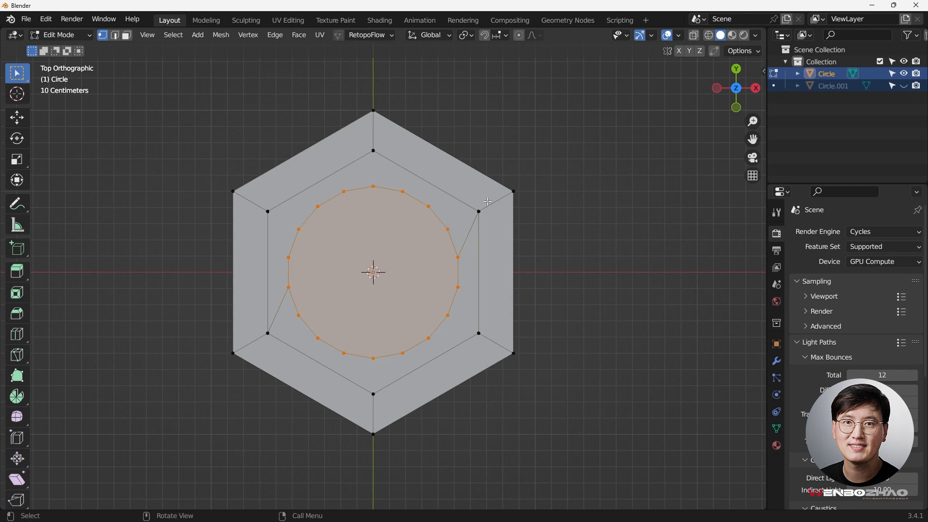
# Add two evenly spaced loop cuts across each of the upper-right, upper-left and left border faces of the hexagon
pyautogui.hotkey('ctrl', 'r')
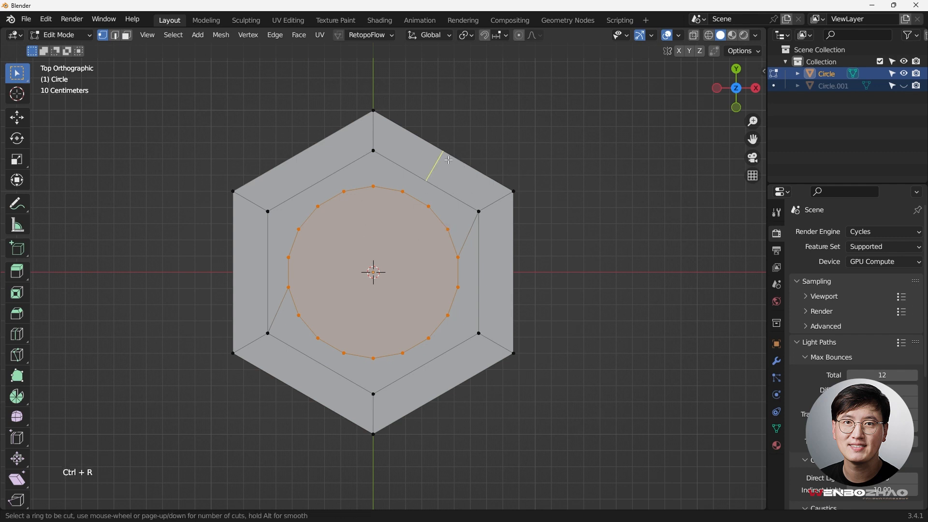
pyautogui.scroll(1, 448, 162)
pyautogui.click(449, 160)
pyautogui.rightClick(448, 160)
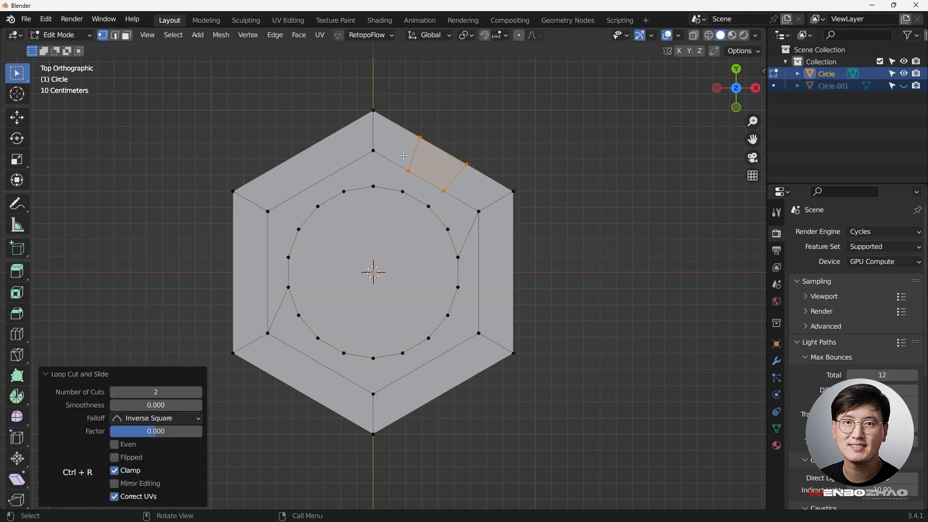
pyautogui.hotkey('ctrl', 'r')
pyautogui.click(335, 148)
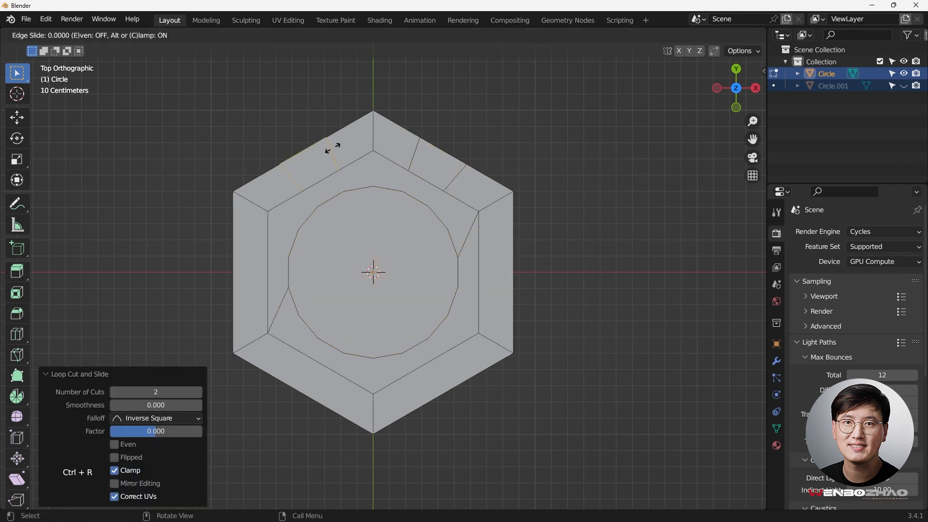
pyautogui.rightClick(335, 149)
pyautogui.hotkey('ctrl', 'r')
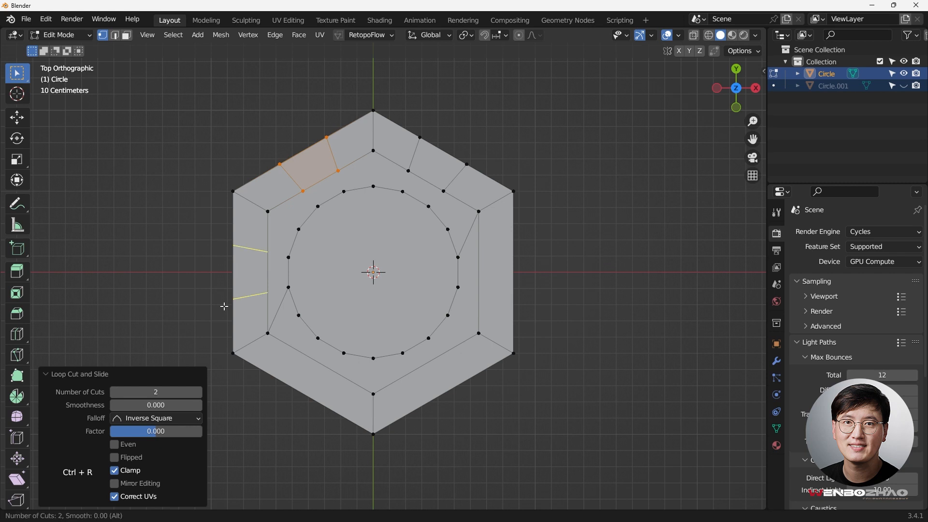
pyautogui.click(234, 304)
pyautogui.rightClick(274, 309)
# Add two evenly spaced loop cuts across each of the lower-left, lower-right and right border faces of the hexagon
pyautogui.hotkey('ctrl', 'r')
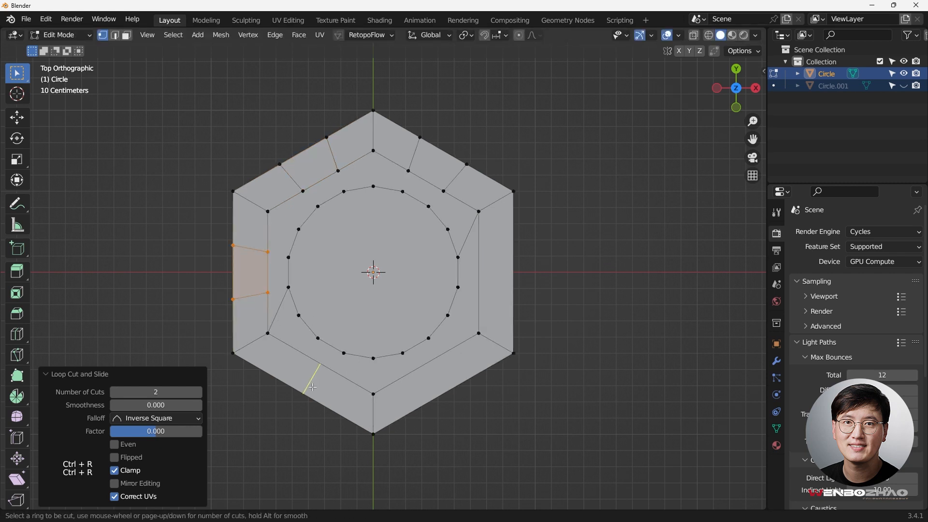
pyautogui.click(313, 387)
pyautogui.rightClick(313, 386)
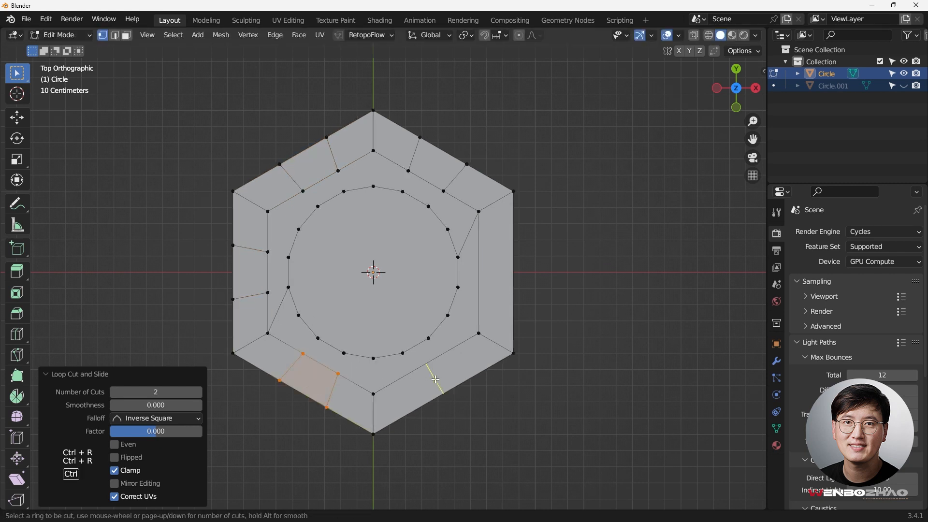
pyautogui.hotkey('ctrl', 'r')
pyautogui.click(435, 379)
pyautogui.rightClick(433, 377)
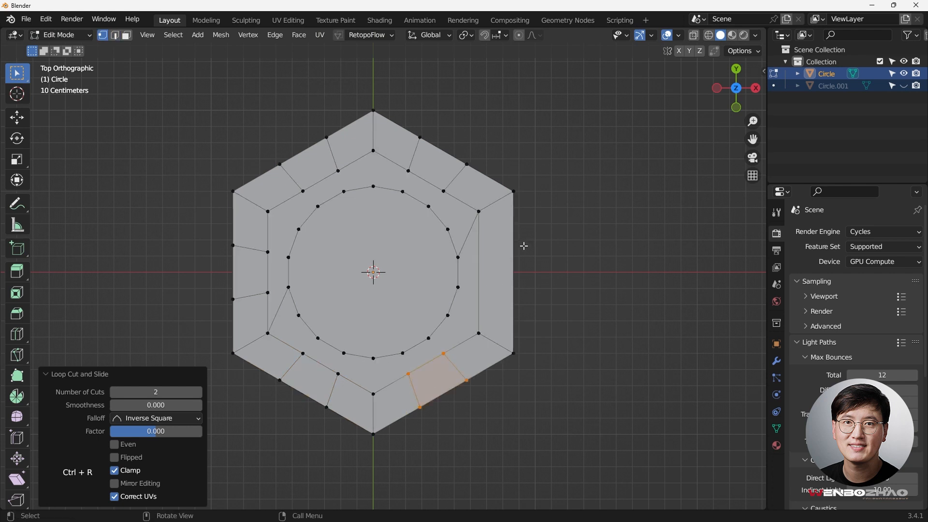
pyautogui.hotkey('ctrl', 'r')
pyautogui.click(513, 258)
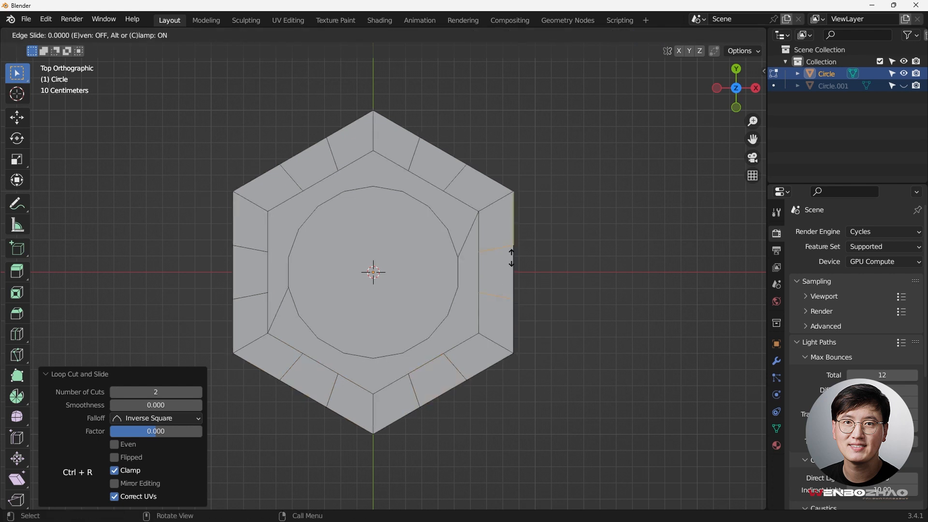
pyautogui.rightClick(435, 222)
# Connect the circle's vertices to the matching inset-hexagon vertices, from the top vertex clockwise around the right half
pyautogui.moveTo(363, 142); pyautogui.dragTo(385, 195)
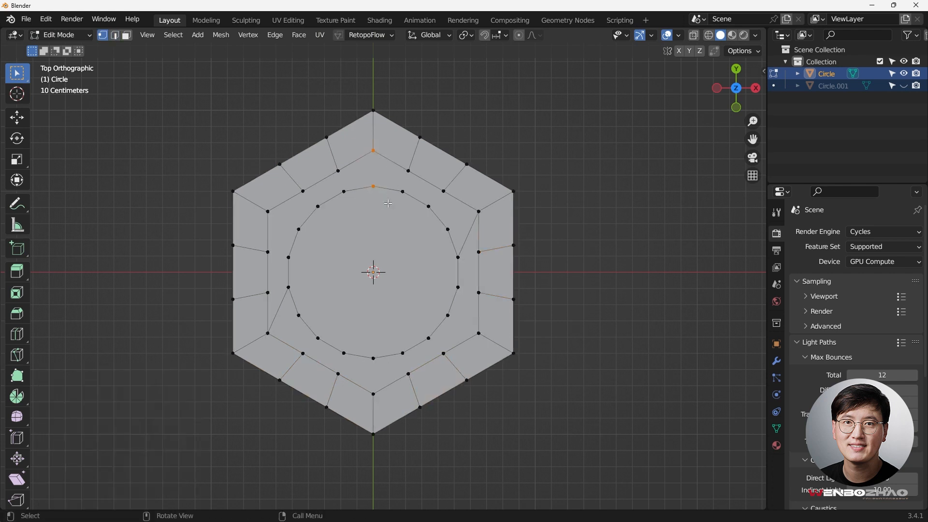
pyautogui.press('j')
pyautogui.moveTo(397, 156); pyautogui.dragTo(483, 340)
pyautogui.press('j')
pyautogui.press('j')
pyautogui.press('j')
pyautogui.click(559, 263)
pyautogui.press('j')
pyautogui.press('j')
pyautogui.moveTo(395, 346); pyautogui.dragTo(414, 378)
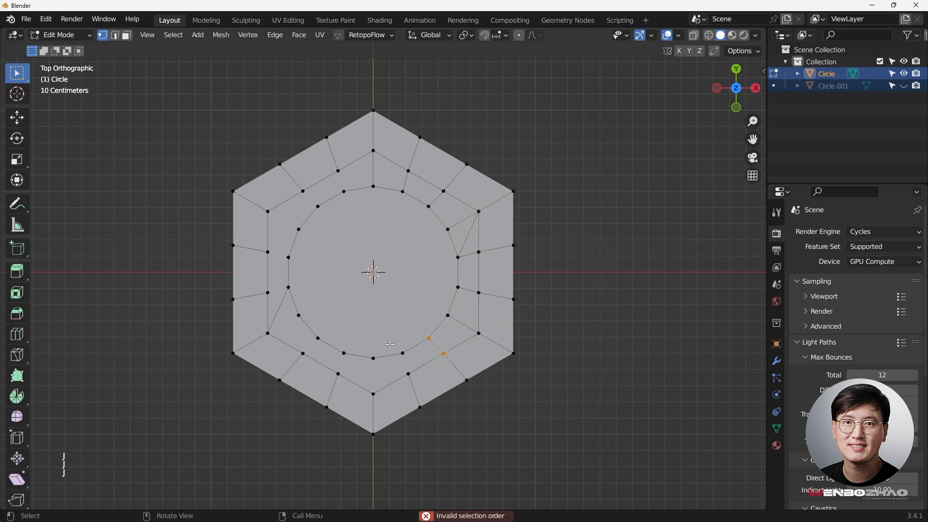
pyautogui.press('j')
# Connect the circle's vertices to the matching inset-hexagon vertices along the bottom and up to the lower-left corner
pyautogui.moveTo(365, 351); pyautogui.dragTo(387, 397)
pyautogui.press('j')
pyautogui.moveTo(333, 346); pyautogui.dragTo(357, 378)
pyautogui.press('j')
pyautogui.moveTo(294, 331); pyautogui.dragTo(325, 365)
pyautogui.press('j')
pyautogui.moveTo(248, 316); pyautogui.dragTo(308, 341)
pyautogui.press('j')
# Connect the remaining circle vertices to the matching inset-hexagon vertices along the left and upper-left sides
pyautogui.moveTo(259, 279); pyautogui.dragTo(301, 300)
pyautogui.press('j')
pyautogui.moveTo(261, 243); pyautogui.dragTo(301, 268)
pyautogui.press('j')
pyautogui.moveTo(260, 203); pyautogui.dragTo(307, 237)
pyautogui.press('j')
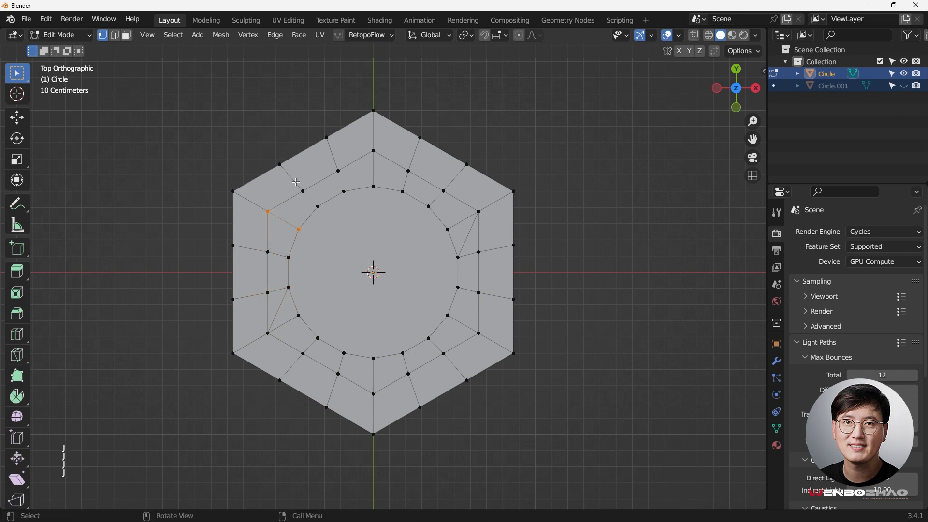
pyautogui.moveTo(294, 183); pyautogui.dragTo(330, 212)
pyautogui.press('j')
pyautogui.moveTo(332, 163); pyautogui.dragTo(350, 198)
# Dissolve the two leftover diagonal edges between the circle and the inset hexagon, and return to vertex selection
pyautogui.press('2')
pyautogui.click(469, 235)
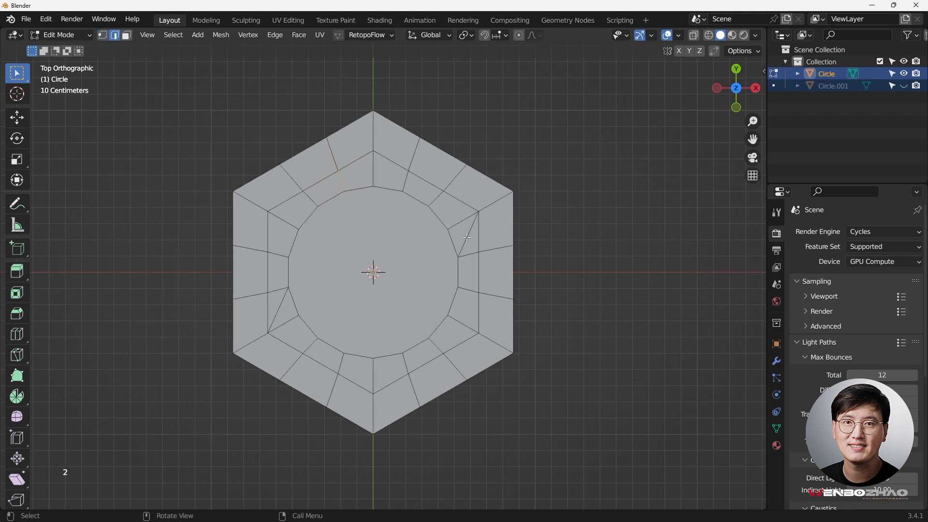
pyautogui.keyDown('shift'); pyautogui.click(282, 306); pyautogui.keyUp('shift')
pyautogui.press('x')
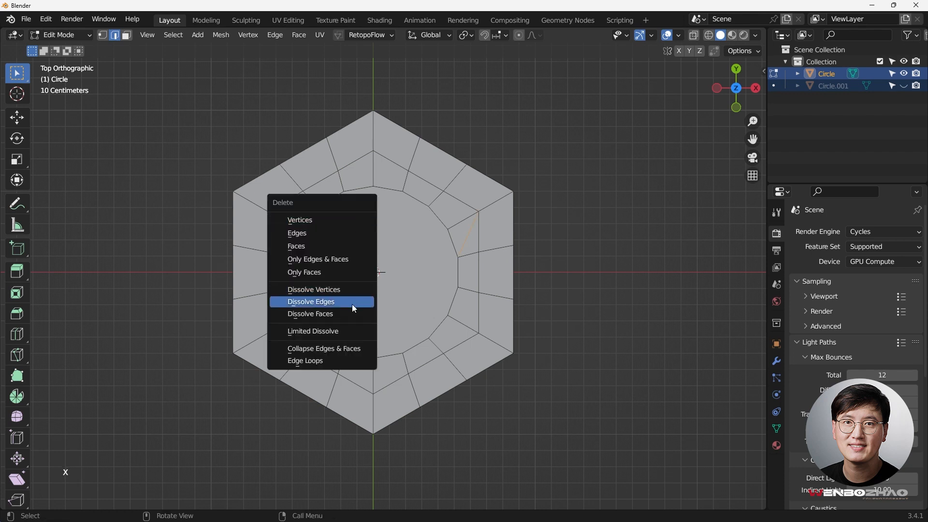
pyautogui.click(352, 302)
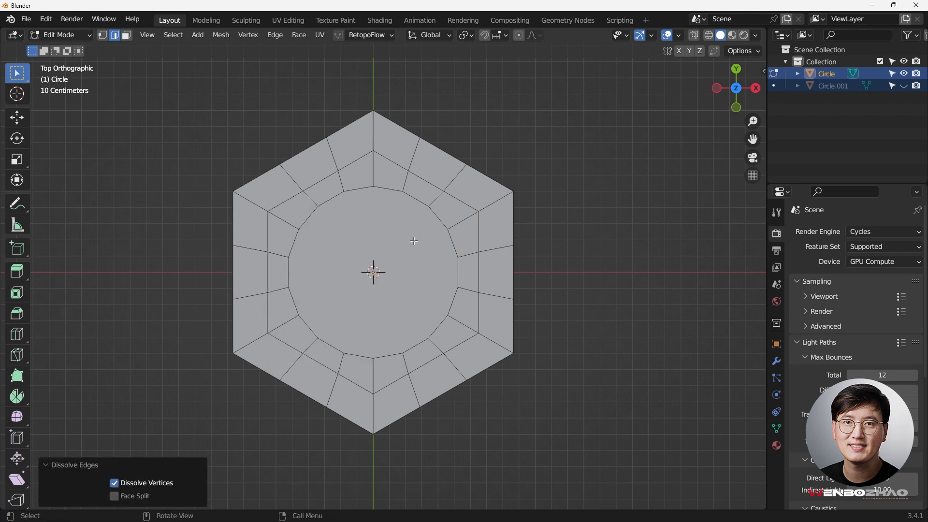
pyautogui.press('1')
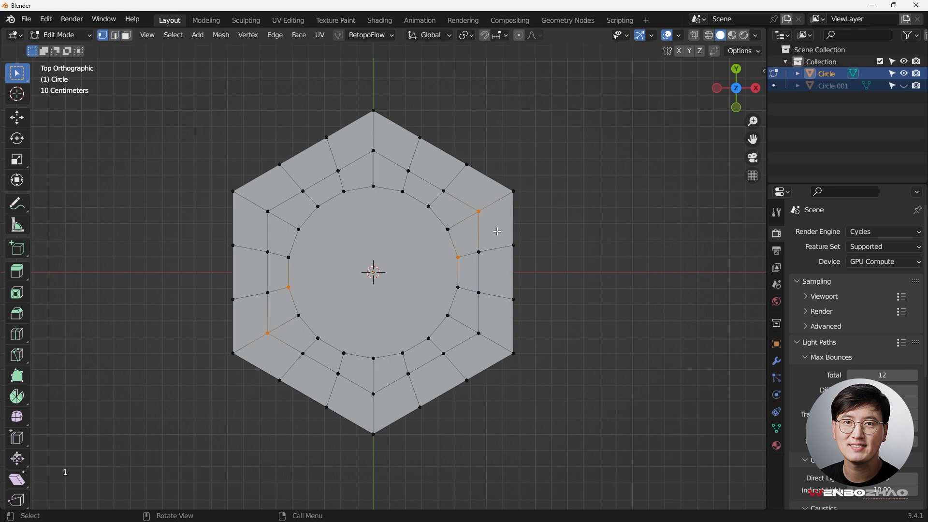
# Delete the face inside the 18-sided circle to open the hole, and return to Object Mode
pyautogui.click(498, 232)
pyautogui.press('3')
pyautogui.click(390, 252)
pyautogui.press('x')
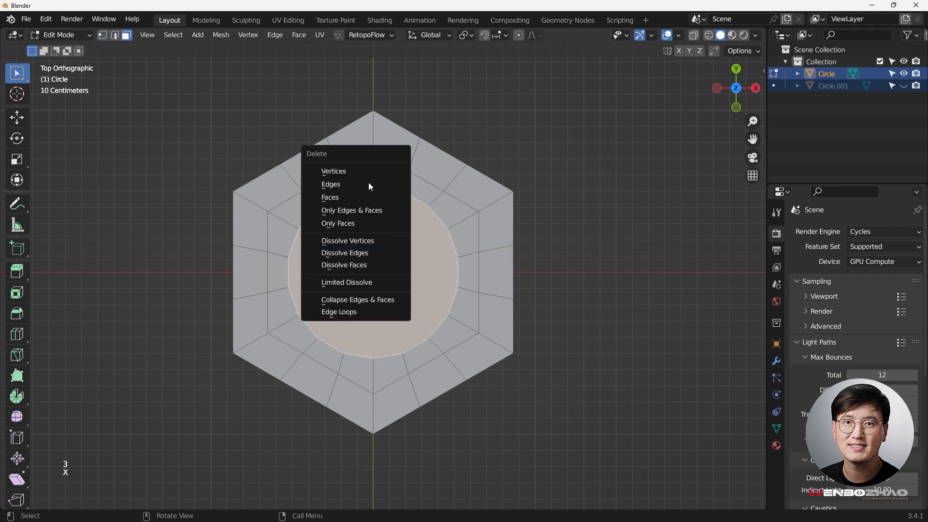
pyautogui.click(367, 197)
pyautogui.press('Tab')
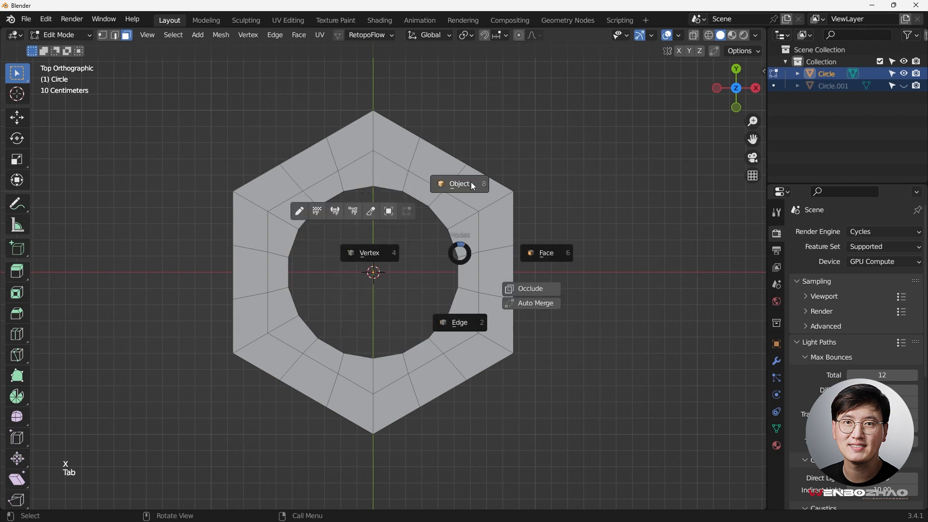
pyautogui.moveTo(471, 181); pyautogui.dragTo(473, 211, button='middle')
pyautogui.press('KP_1')
pyautogui.moveTo(425, 260); pyautogui.dragTo(440, 312, button='middle')
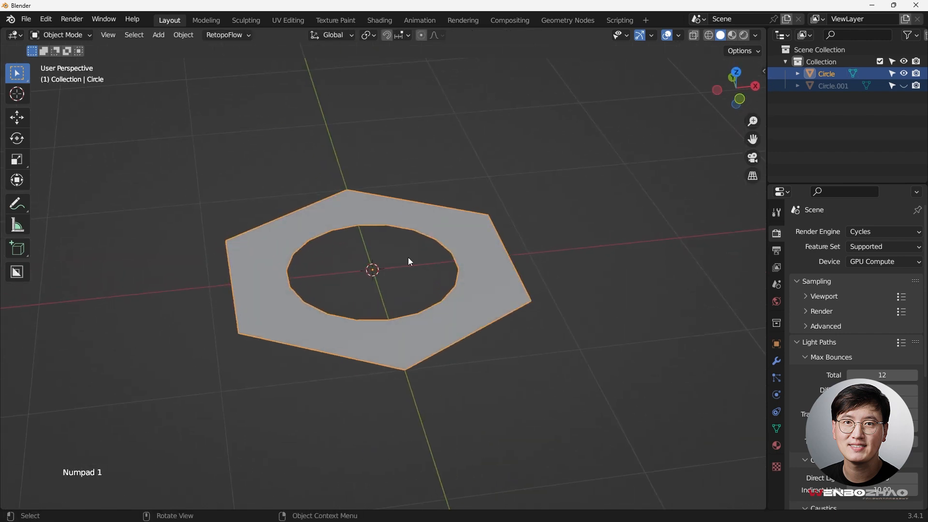
# Select the entire hexagonal ring in Edit Mode and extrude it upward about 0.698 m along Z
pyautogui.press('KP_1')
pyautogui.press('Tab')
pyautogui.moveTo(411, 213); pyautogui.dragTo(422, 253, button='middle')
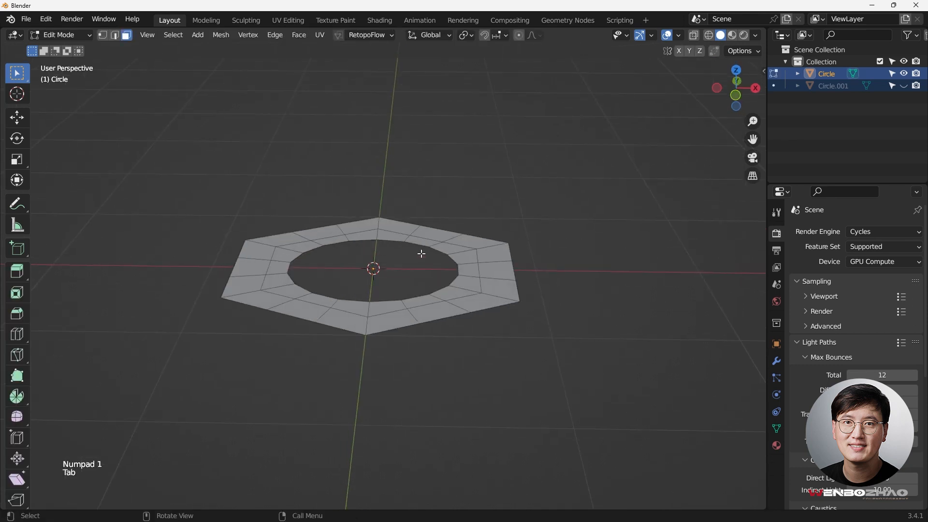
pyautogui.press('1')
pyautogui.press('a')
pyautogui.press('KP_1')
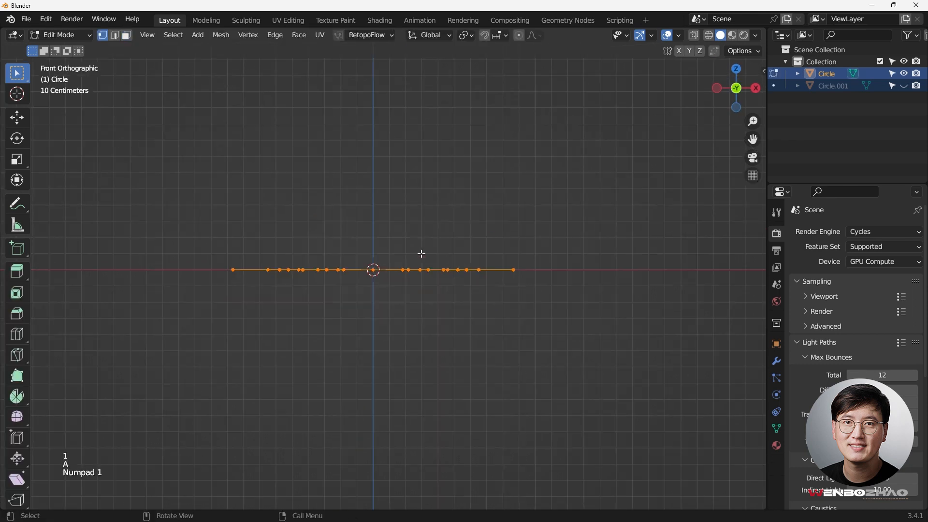
pyautogui.press('e')
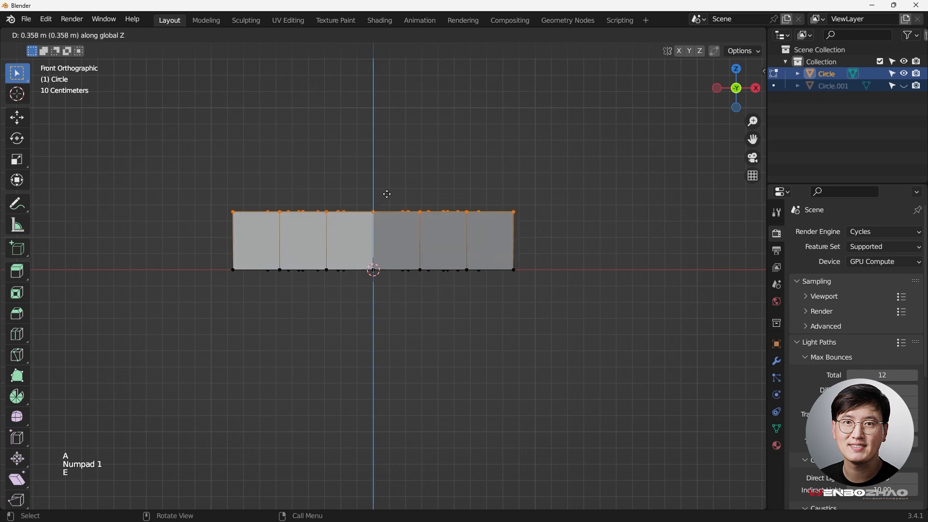
pyautogui.click(385, 141)
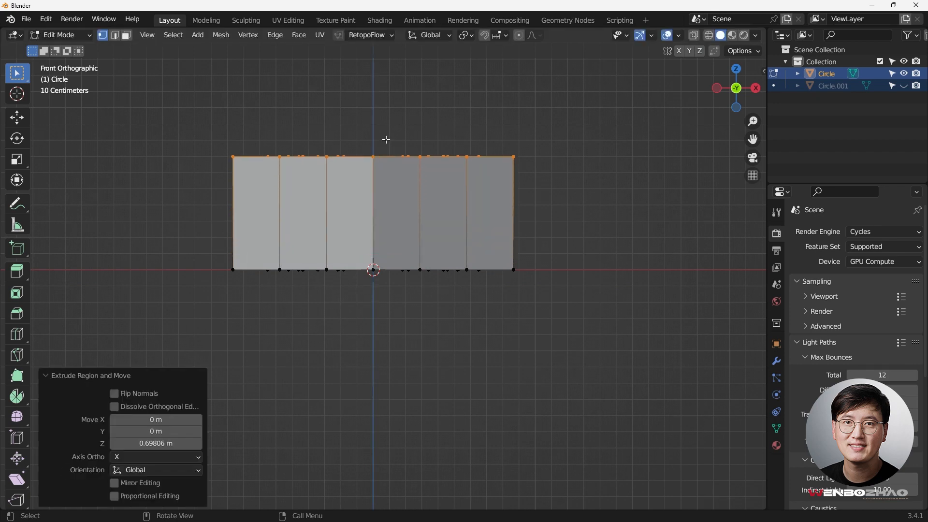
# Examine the extruded nut's top, hole and side walls from several angles in Object Mode and Edit Mode
pyautogui.moveTo(385, 141); pyautogui.dragTo(413, 255, button='middle')
pyautogui.press('Tab')
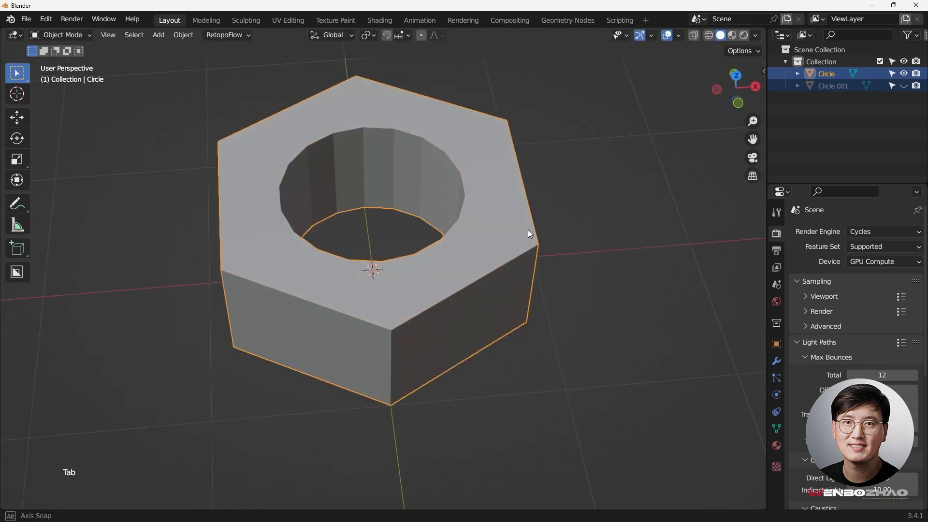
pyautogui.moveTo(528, 230); pyautogui.dragTo(455, 196, button='middle')
pyautogui.scroll(3, 452, 195)
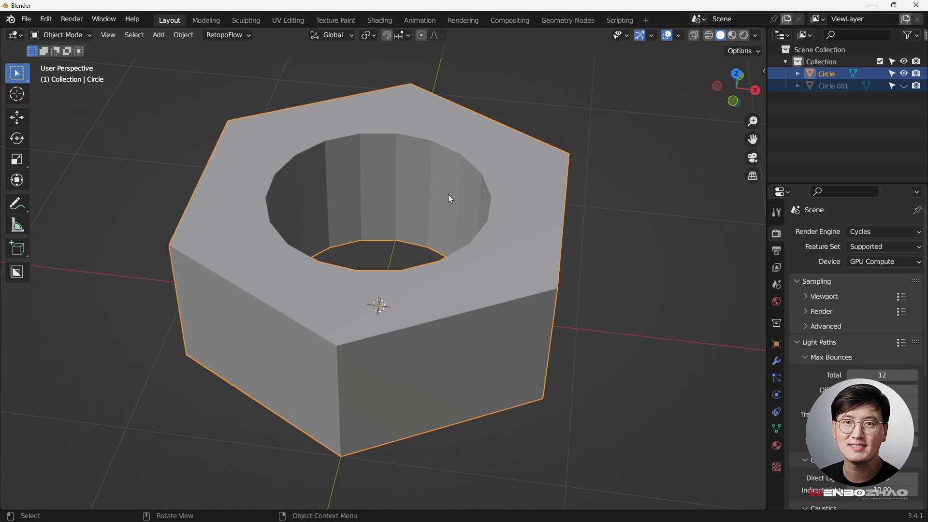
pyautogui.moveTo(421, 182); pyautogui.dragTo(389, 175, button='middle')
pyautogui.press('Tab')
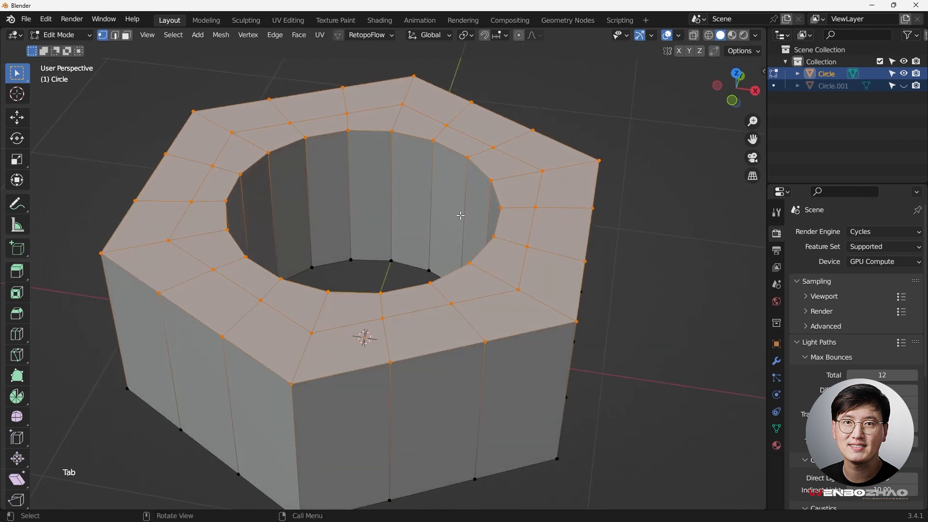
pyautogui.scroll(-3, 320, 191)
pyautogui.moveTo(320, 192); pyautogui.dragTo(337, 225, button='middle')
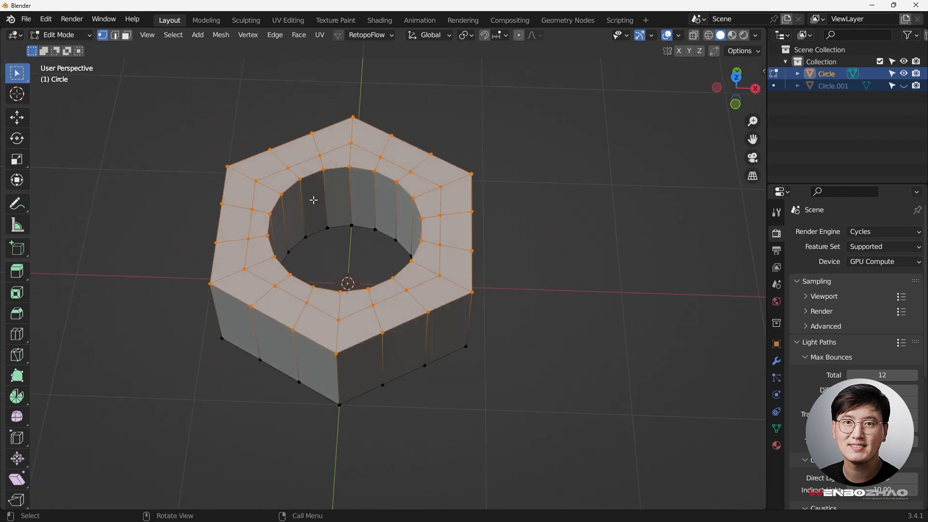
pyautogui.moveTo(366, 197); pyautogui.dragTo(321, 234, button='middle')
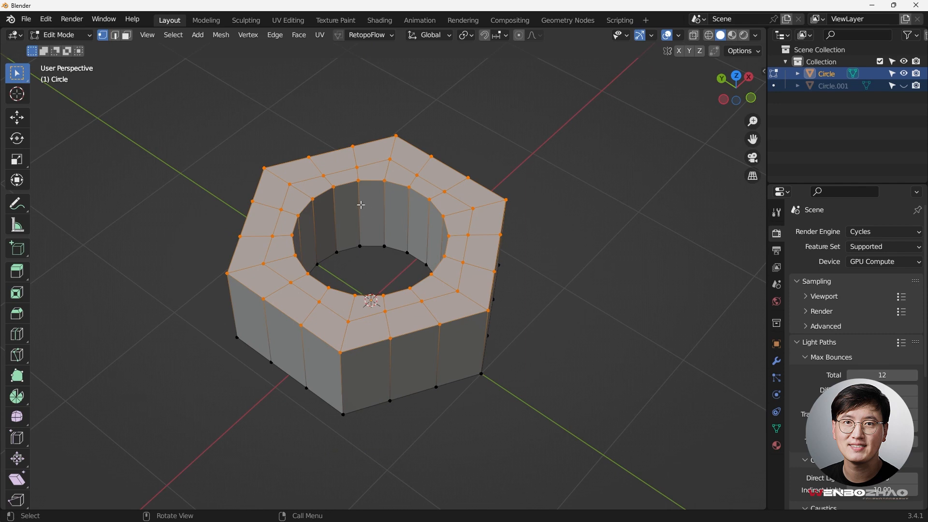
pyautogui.moveTo(415, 225); pyautogui.dragTo(315, 205, button='middle')
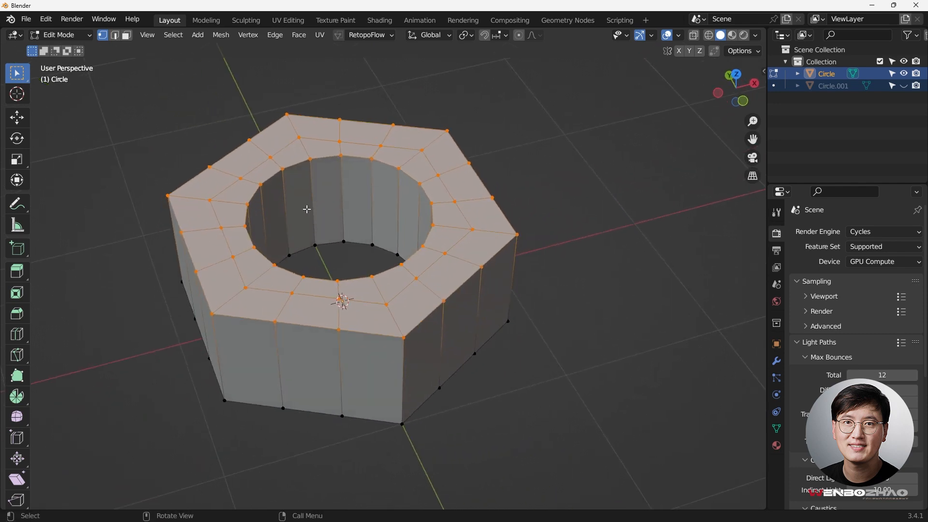
# Turn on X-ray display and select all of the nut's vertices in top view
pyautogui.hotkey('alt', 'a')
pyautogui.press('KP_7')
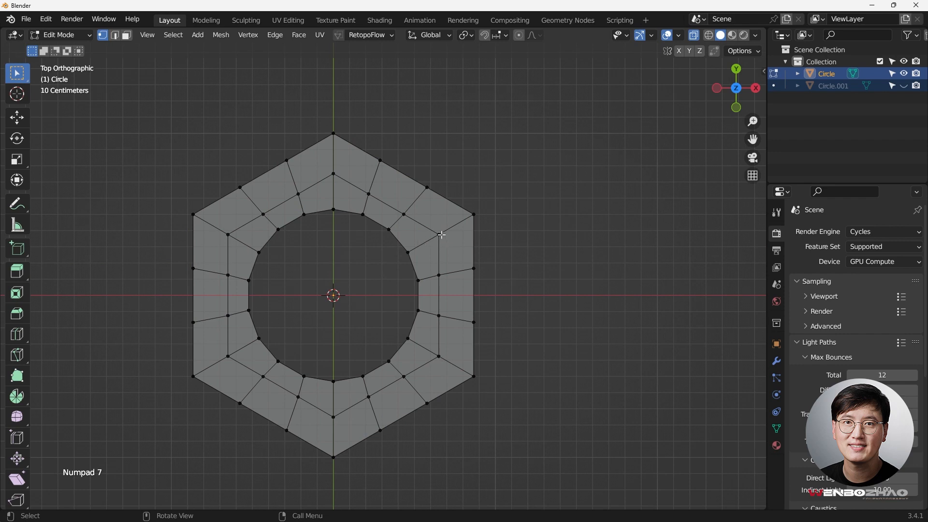
pyautogui.press('a')
pyautogui.moveTo(374, 252); pyautogui.dragTo(376, 226, button='middle')
pyautogui.press('KP_7')
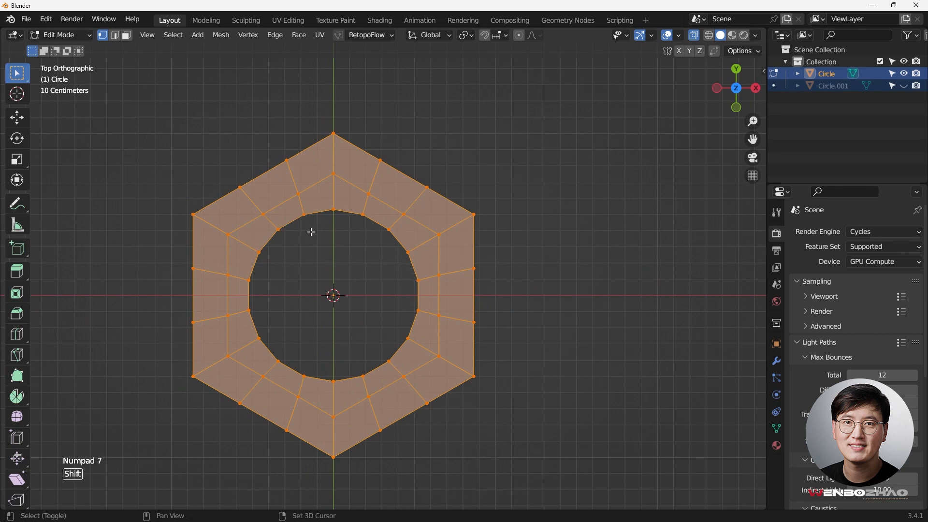
pyautogui.keyDown('shift'); pyautogui.moveTo(311, 232); pyautogui.dragTo(336, 160, button='middle'); pyautogui.keyUp('shift')
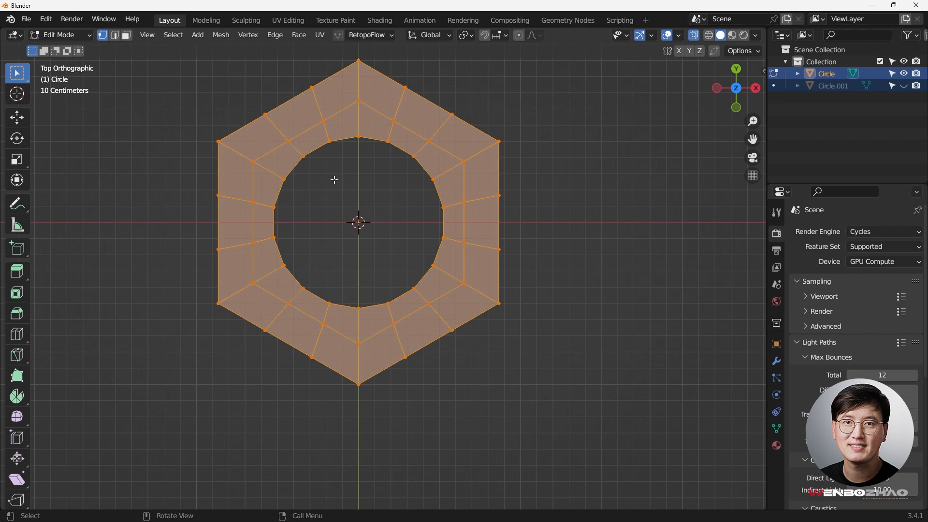
# Deselect the hole's ring of vertices with Circle Select and hide the rest of the mesh
pyautogui.press('b')
pyautogui.press('c')
pyautogui.moveTo(286, 187)
pyautogui.mouseDown(button='middle')
pyautogui.moveTo(315, 149)
pyautogui.moveTo(379, 141)
pyautogui.moveTo(434, 208)
pyautogui.moveTo(425, 259)
pyautogui.moveTo(385, 292)
pyautogui.moveTo(330, 292)
pyautogui.moveTo(307, 274)
pyautogui.moveTo(357, 295)
pyautogui.moveTo(295, 256)
pyautogui.moveTo(283, 208)
pyautogui.mouseUp(button='middle')
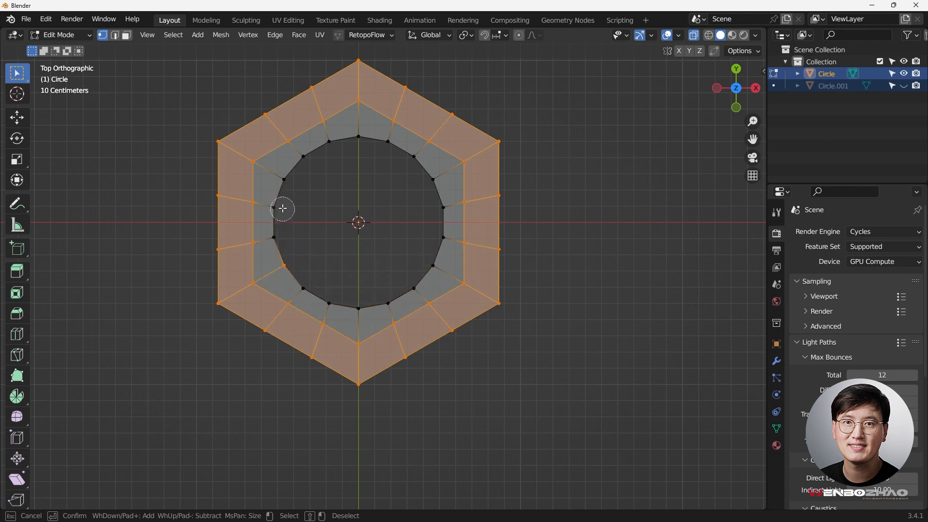
pyautogui.rightClick(304, 249)
pyautogui.moveTo(305, 249); pyautogui.dragTo(458, 145, button='middle')
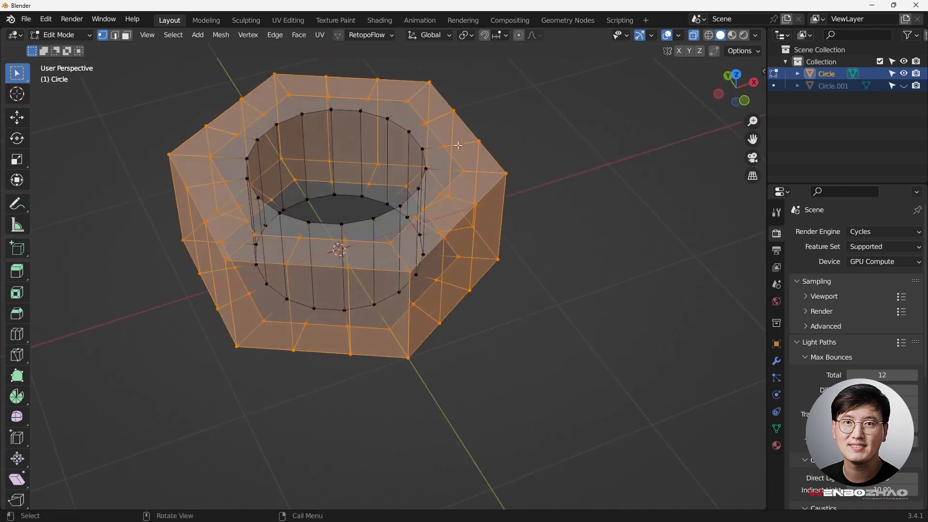
pyautogui.press('h')
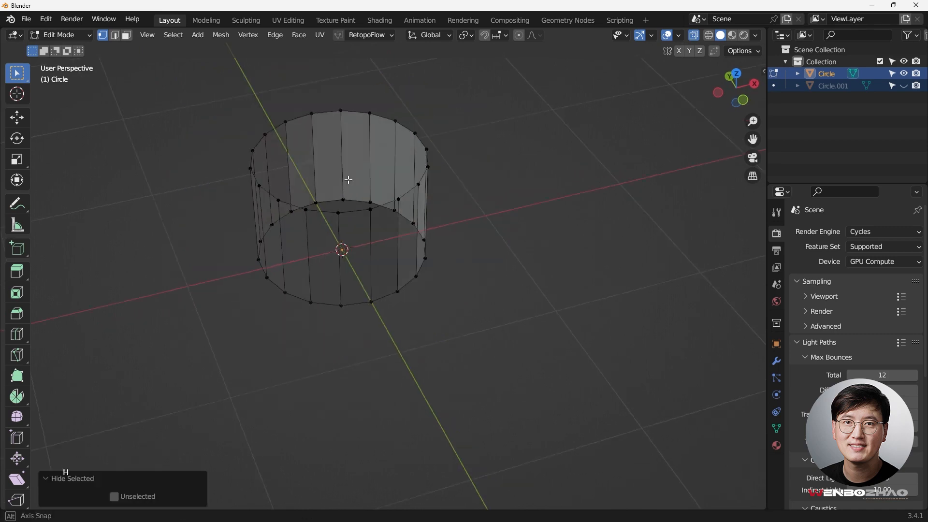
# Add 12 evenly spaced horizontal loop cuts around the hole's cylindrical wall without sliding them, working in front view
pyautogui.press('KP_1')
pyautogui.moveTo(368, 185); pyautogui.dragTo(360, 215, button='middle')
pyautogui.press('KP_1')
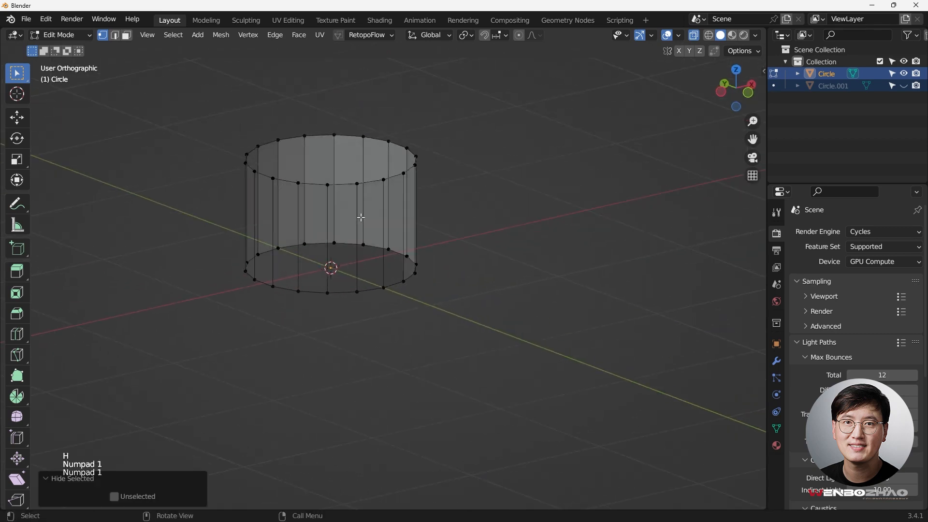
pyautogui.hotkey('alt', 'z')
pyautogui.hotkey('alt', 'z')
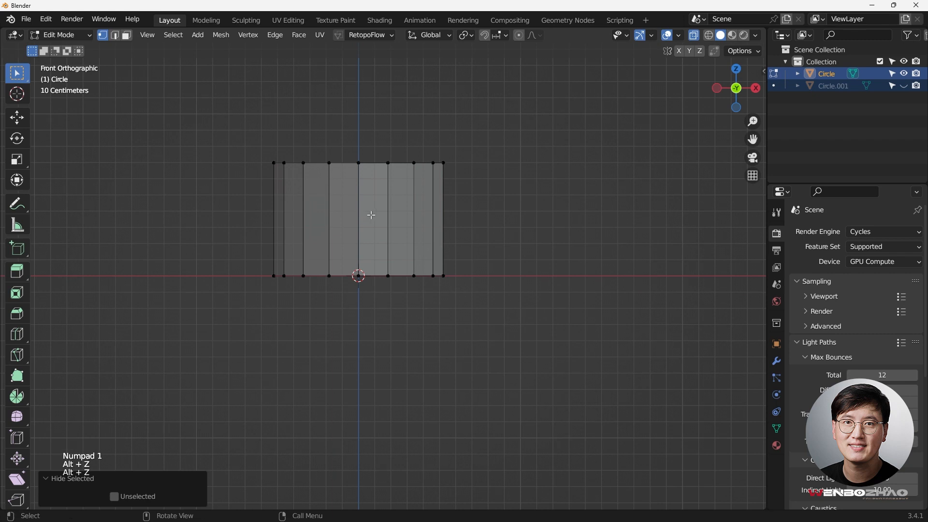
pyautogui.hotkey('ctrl', 'r')
pyautogui.scroll(5, 368, 215)
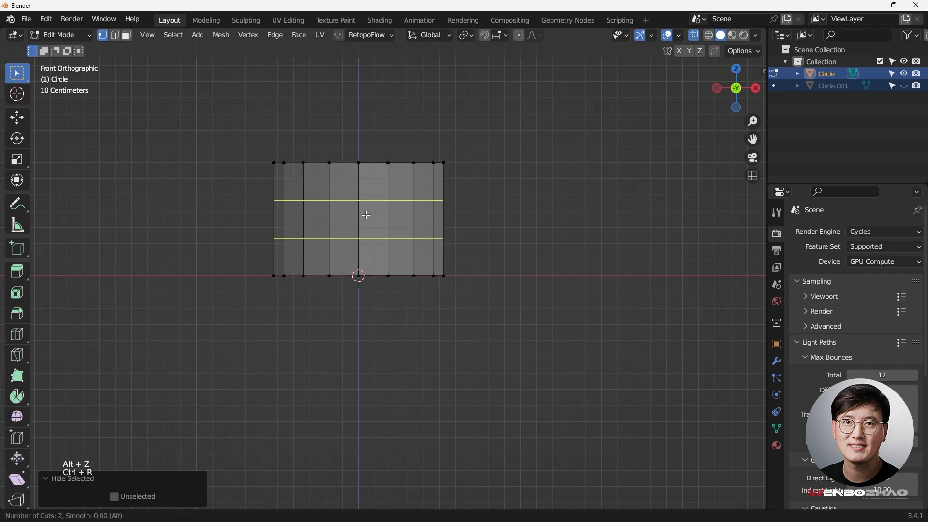
pyautogui.click(367, 215)
pyautogui.rightClick(367, 215)
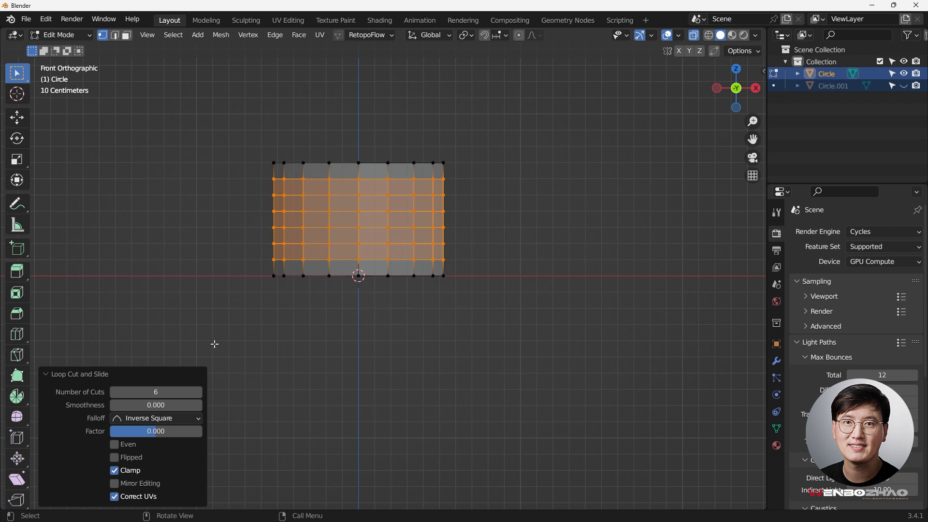
pyautogui.click(173, 392)
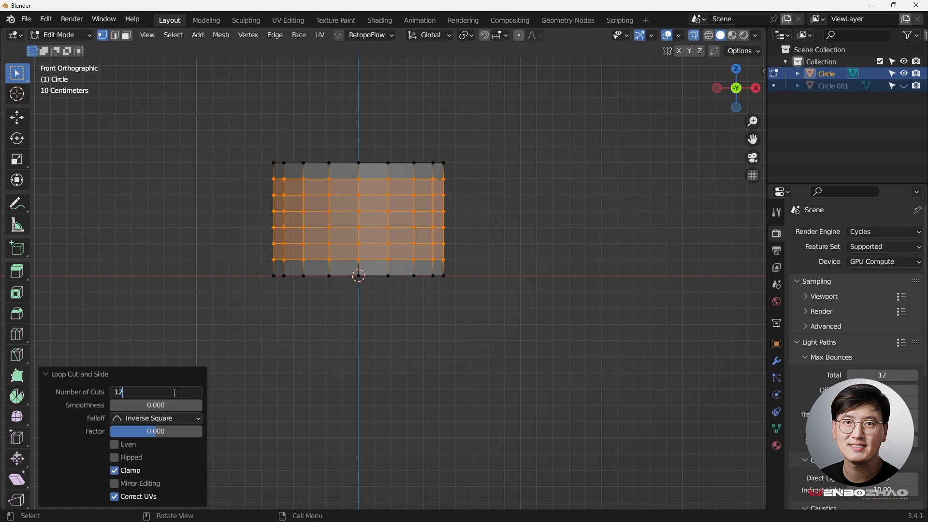
pyautogui.write('12')
pyautogui.press('Return')
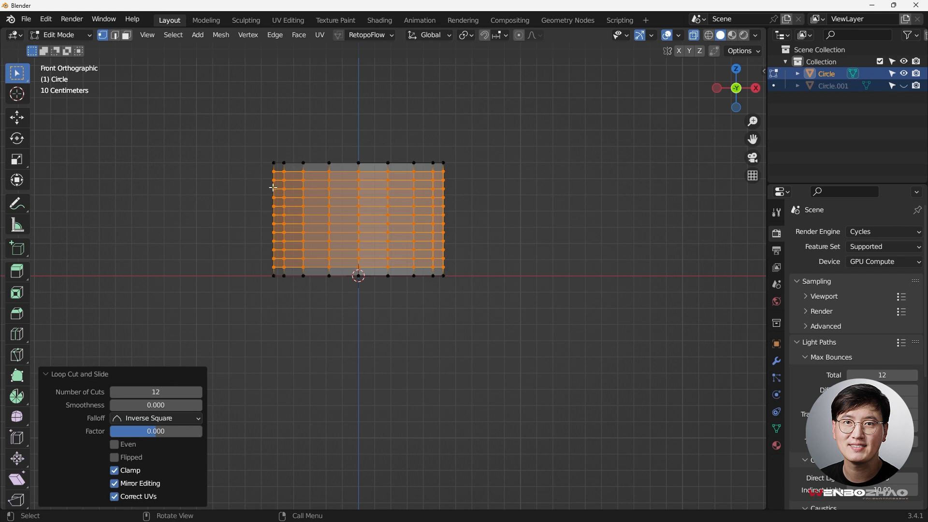
# Box-deselect the new loops in groups of three, keeping only the first, fifth and ninth from the top selected
pyautogui.scroll(2, 320, 169)
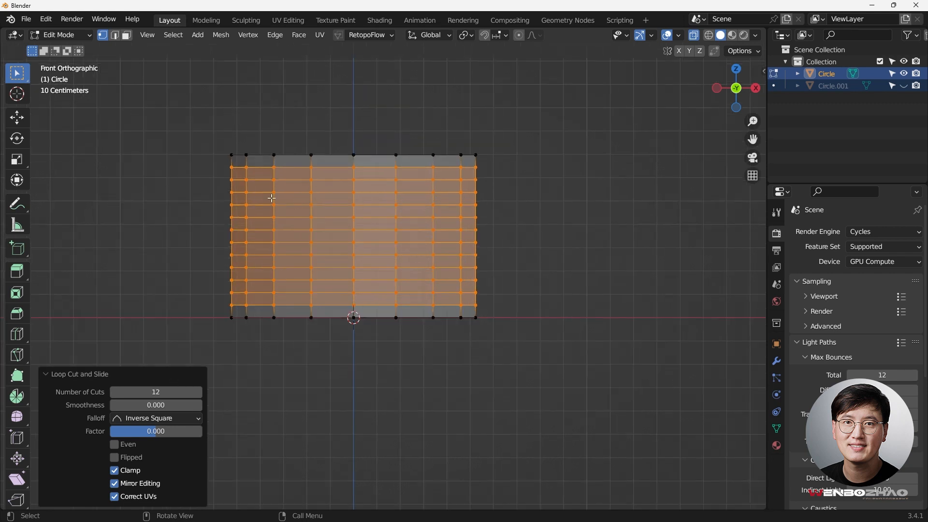
pyautogui.hotkey('ctrl', 'z')
pyautogui.press('b')
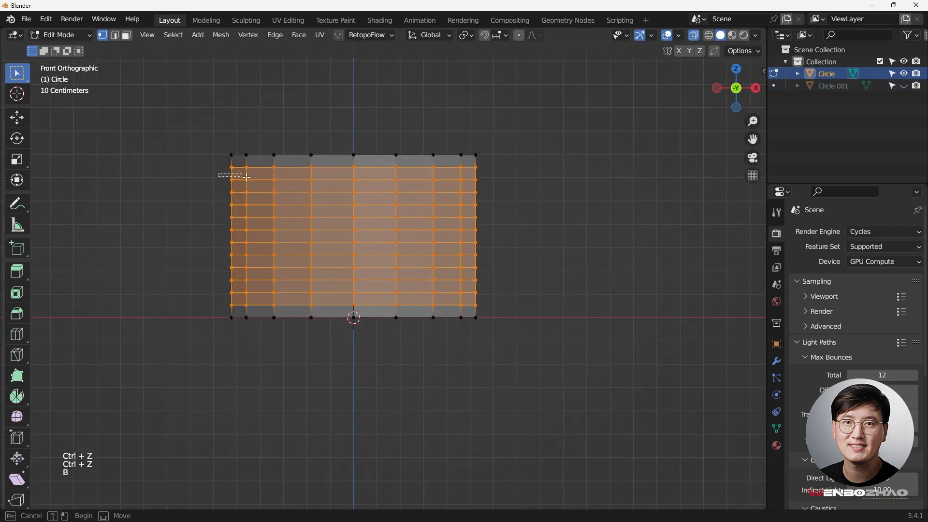
pyautogui.moveTo(219, 174); pyautogui.dragTo(488, 214)
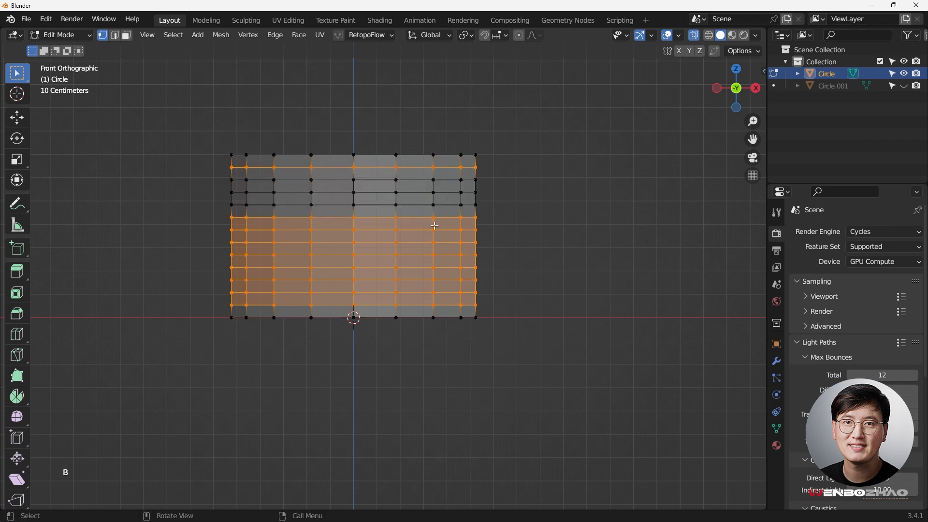
pyautogui.press('b')
pyautogui.moveTo(228, 224); pyautogui.dragTo(489, 259)
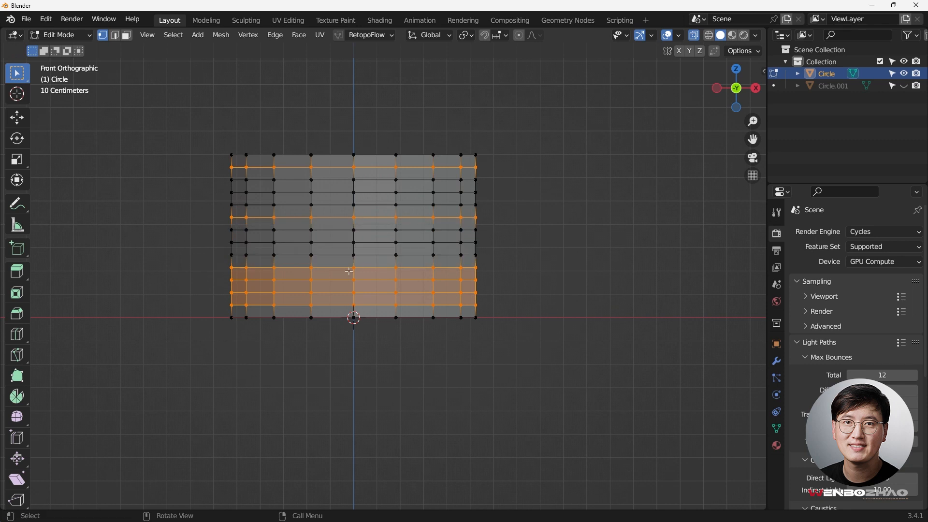
pyautogui.press('b')
pyautogui.moveTo(236, 278); pyautogui.dragTo(498, 312)
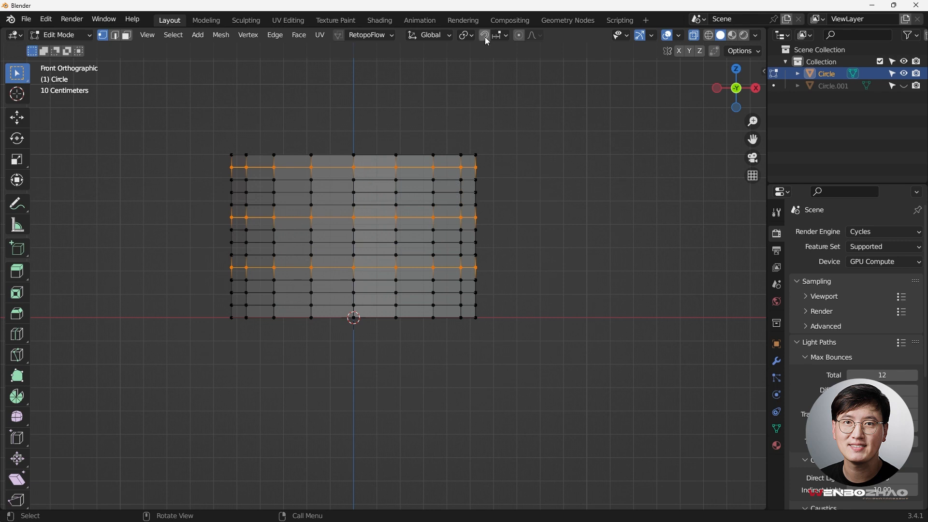
# Enable increment snapping and move the three selected loops 0.1 m along X
pyautogui.click(503, 36)
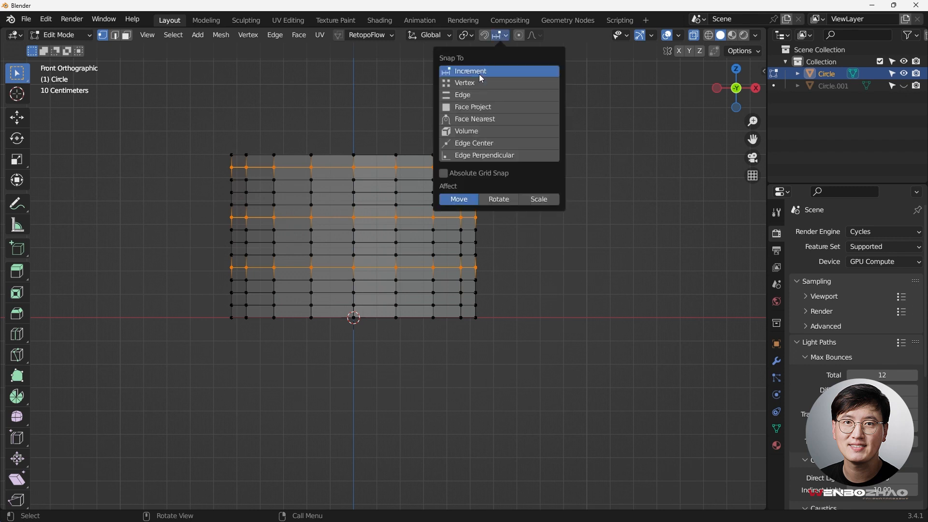
pyautogui.click(485, 36)
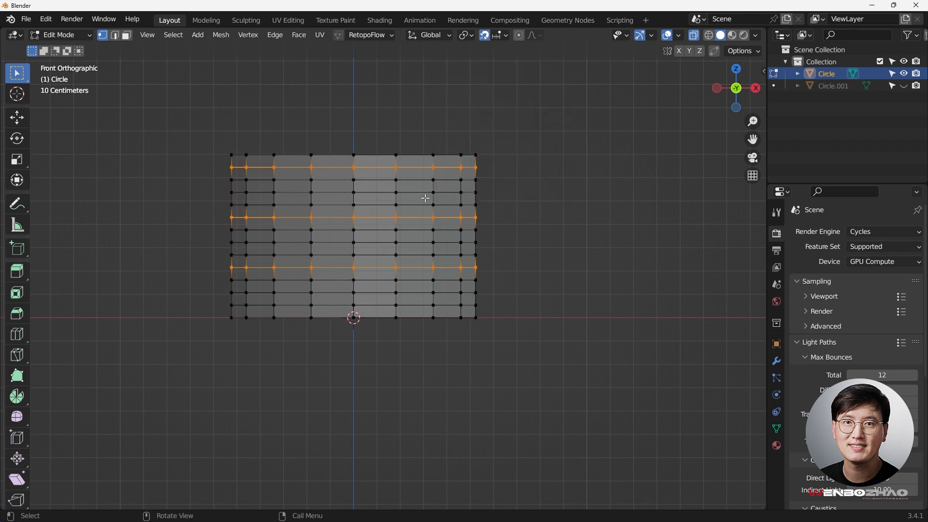
pyautogui.press('g')
pyautogui.press('x')
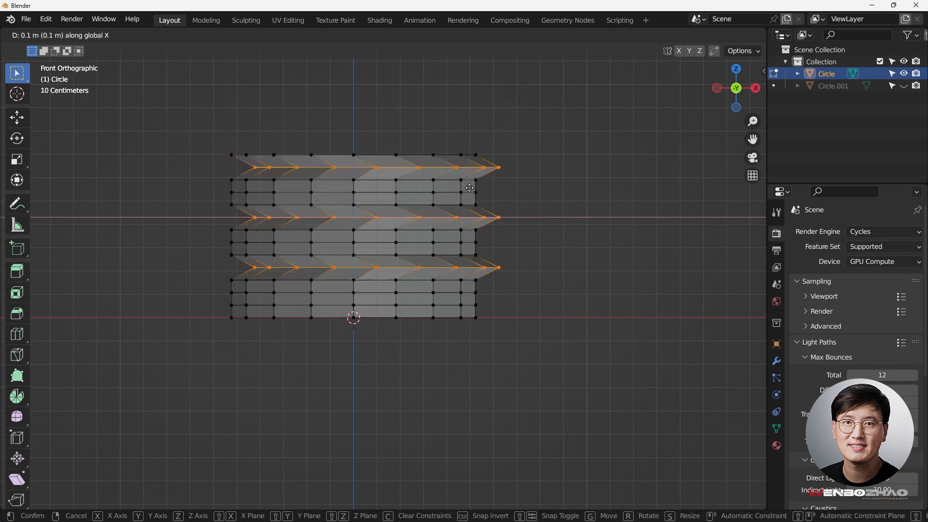
pyautogui.click(470, 188)
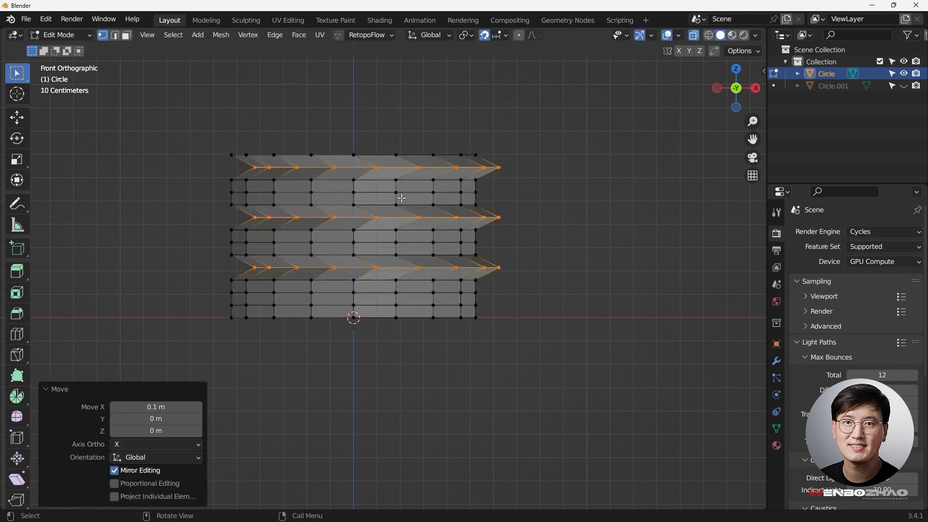
# Select the second, sixth and tenth loops from the top of the hole wall and move them -0.1 m along Y
pyautogui.click(405, 183)
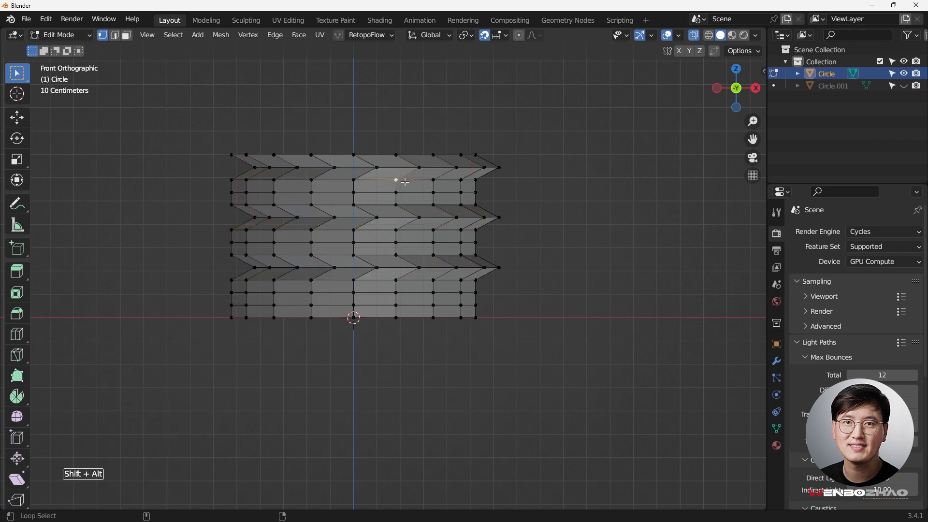
pyautogui.keyDown('alt'); pyautogui.keyDown('shift'); pyautogui.click(405, 183); pyautogui.keyUp('shift'); pyautogui.keyUp('alt')
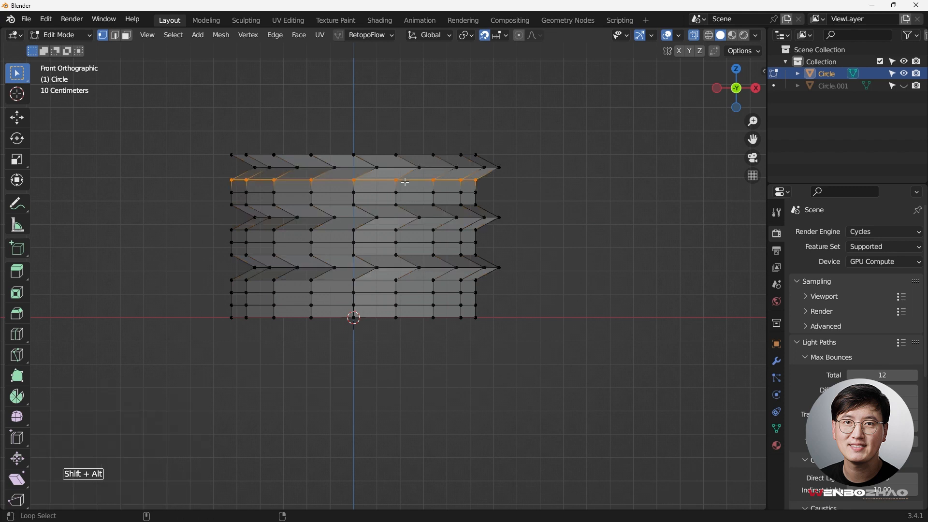
pyautogui.keyDown('alt'); pyautogui.keyDown('shift'); pyautogui.click(404, 232); pyautogui.keyUp('shift'); pyautogui.keyUp('alt')
pyautogui.keyDown('alt'); pyautogui.keyDown('shift'); pyautogui.click(414, 282); pyautogui.keyUp('shift'); pyautogui.keyUp('alt')
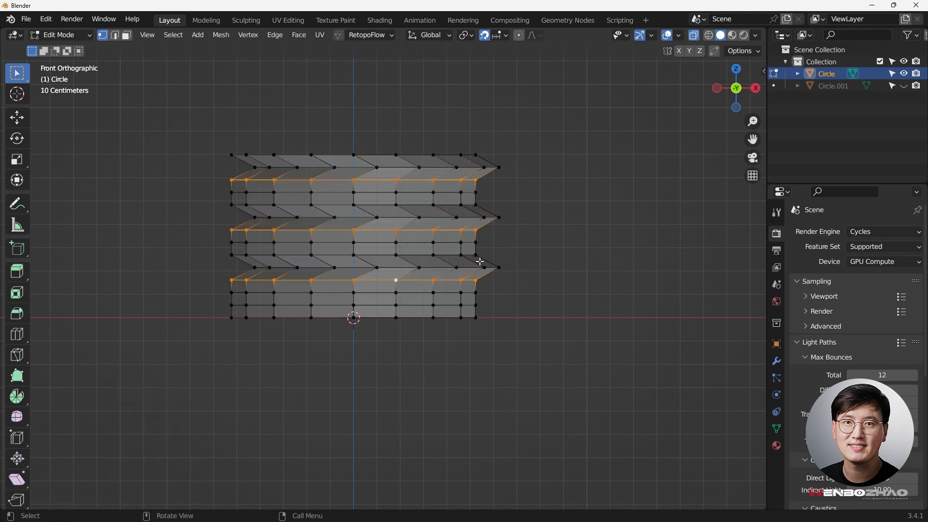
pyautogui.moveTo(394, 278); pyautogui.dragTo(481, 311, button='middle')
pyautogui.press('KP_7')
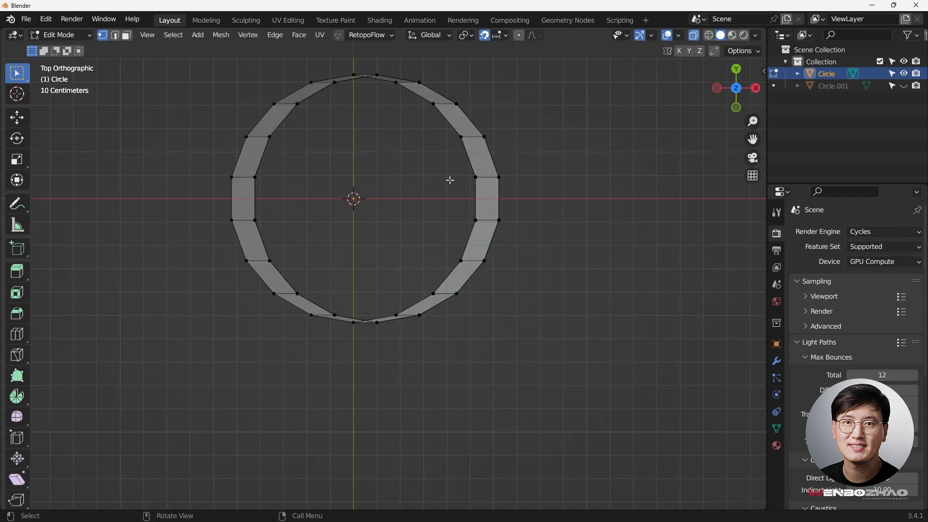
pyautogui.press('g')
pyautogui.press('y')
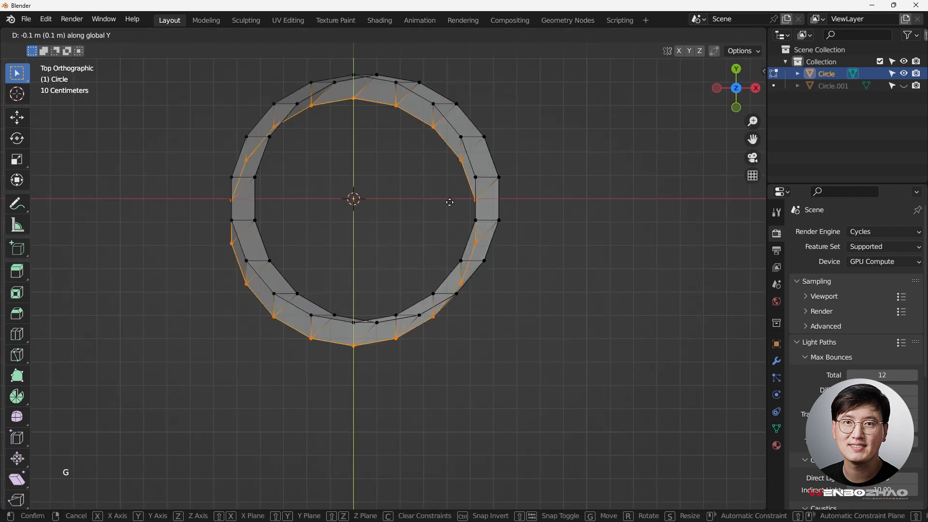
pyautogui.click(449, 202)
# Select only the third, seventh and eleventh loops from the top and move them -0.1 m along X
pyautogui.moveTo(448, 201); pyautogui.dragTo(416, 213, button='middle')
pyautogui.press('KP_1')
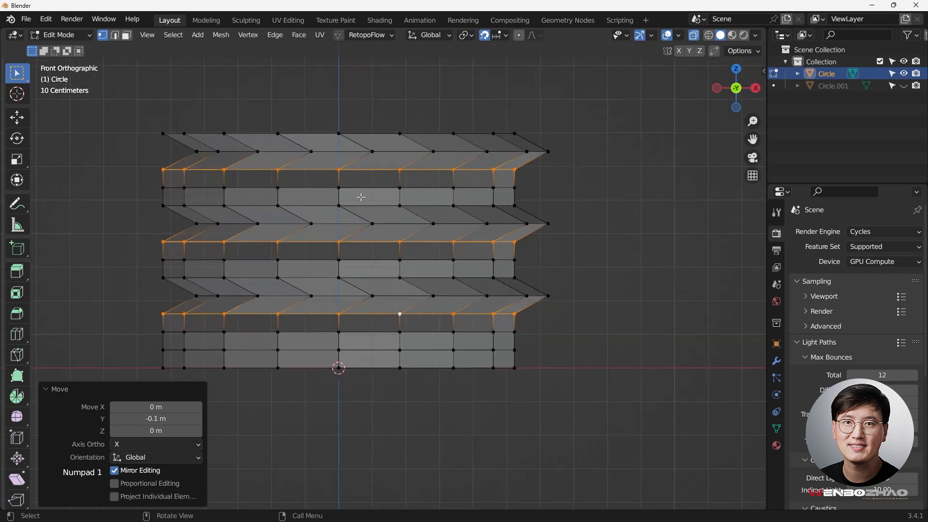
pyautogui.hotkey('alt', 'a')
pyautogui.click(302, 188)
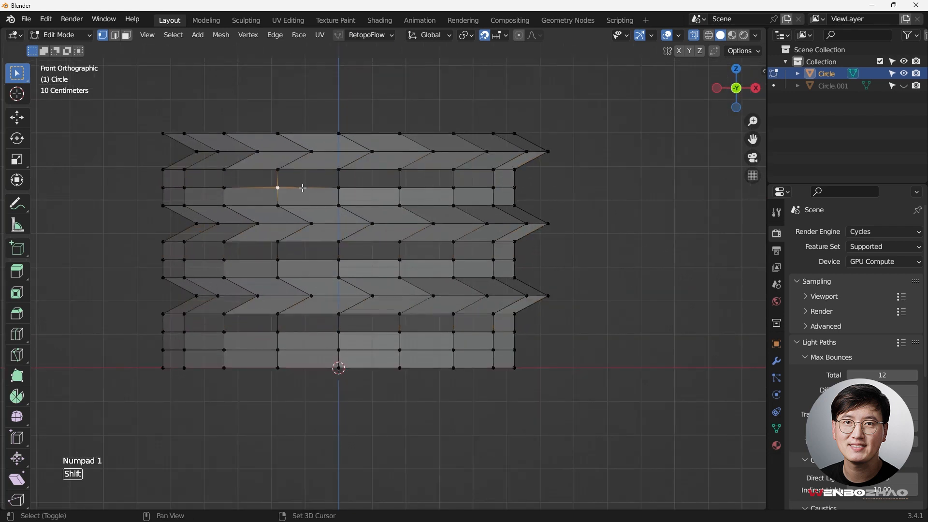
pyautogui.keyDown('alt'); pyautogui.keyDown('shift'); pyautogui.click(157, 186); pyautogui.keyUp('shift'); pyautogui.keyUp('alt')
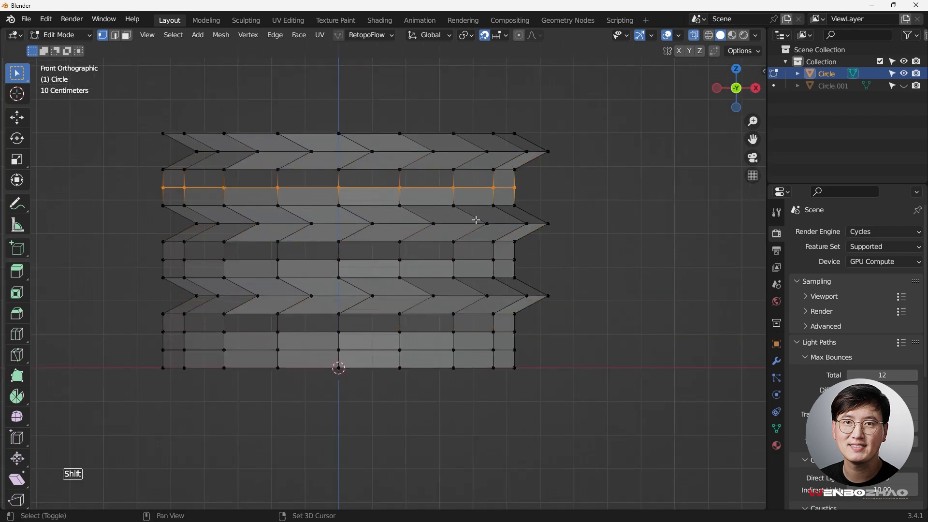
pyautogui.keyDown('alt'); pyautogui.keyDown('shift'); pyautogui.click(506, 261); pyautogui.keyUp('shift'); pyautogui.keyUp('alt')
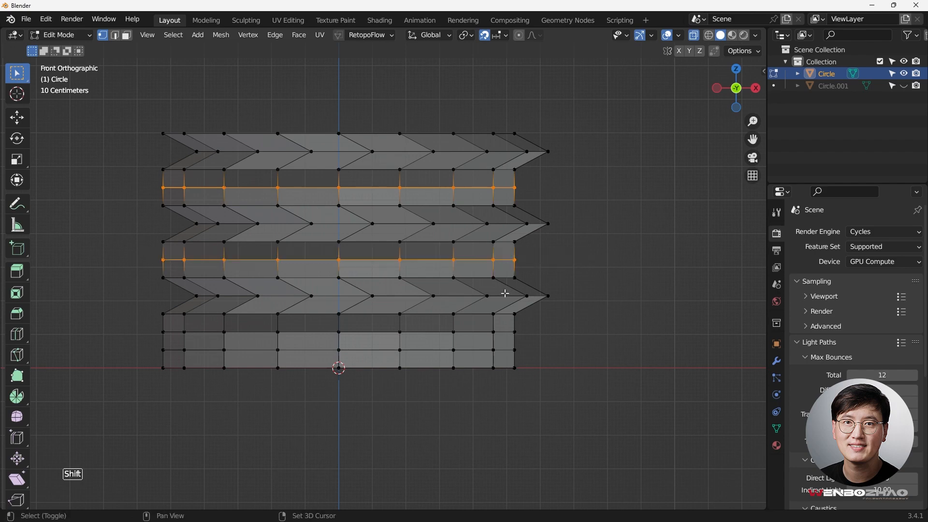
pyautogui.keyDown('shift'); pyautogui.moveTo(148, 328); pyautogui.dragTo(532, 338); pyautogui.keyUp('shift')
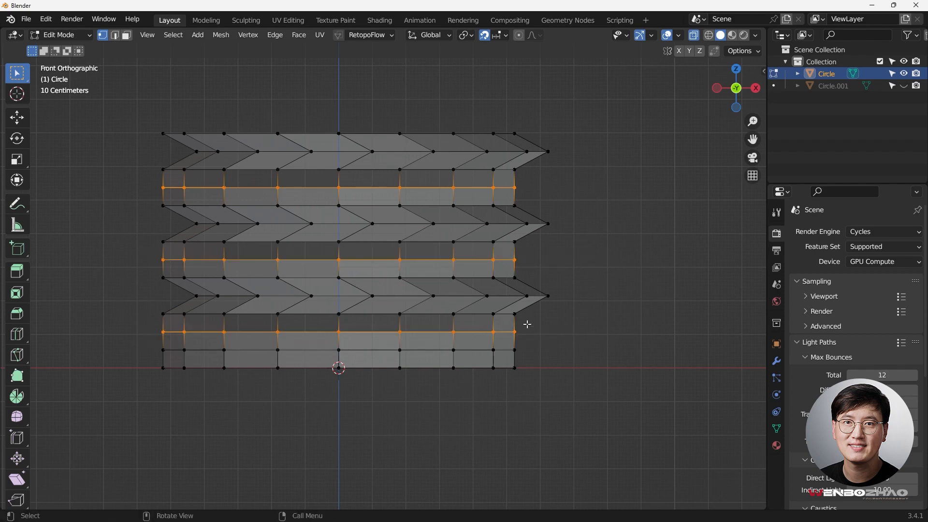
pyautogui.press('KP_7')
pyautogui.scroll(-2, 532, 355)
pyautogui.press('g')
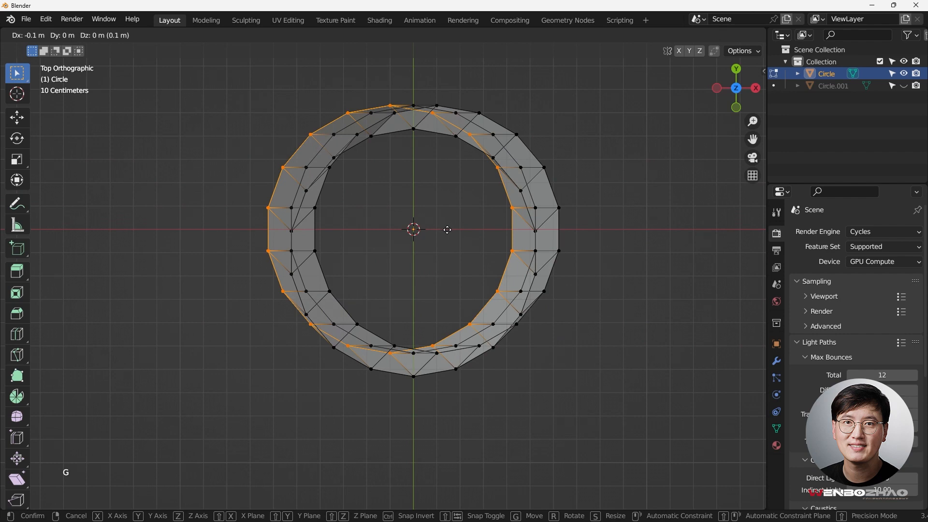
pyautogui.click(440, 228)
# Select only the fourth, eighth and twelfth loops from the top and move them 0.1 m along Y
pyautogui.moveTo(439, 228); pyautogui.dragTo(486, 232, button='middle')
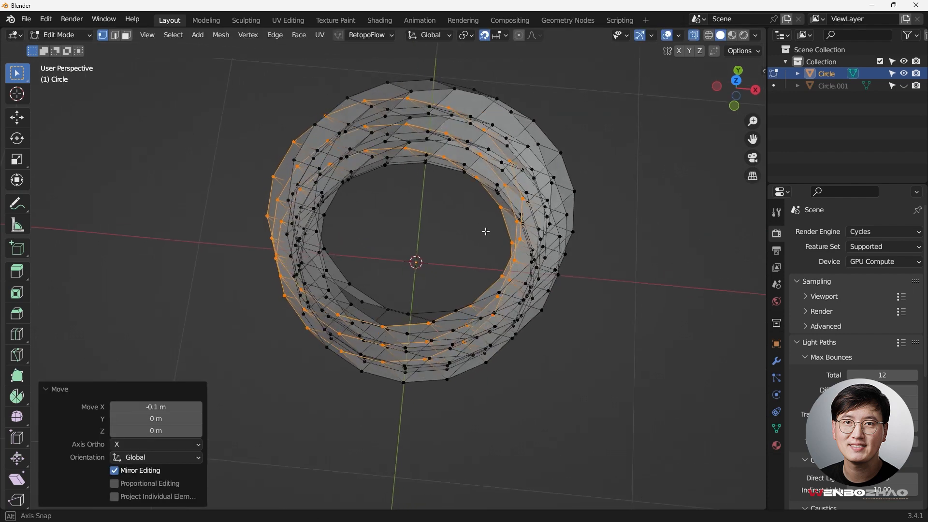
pyautogui.press('KP_1')
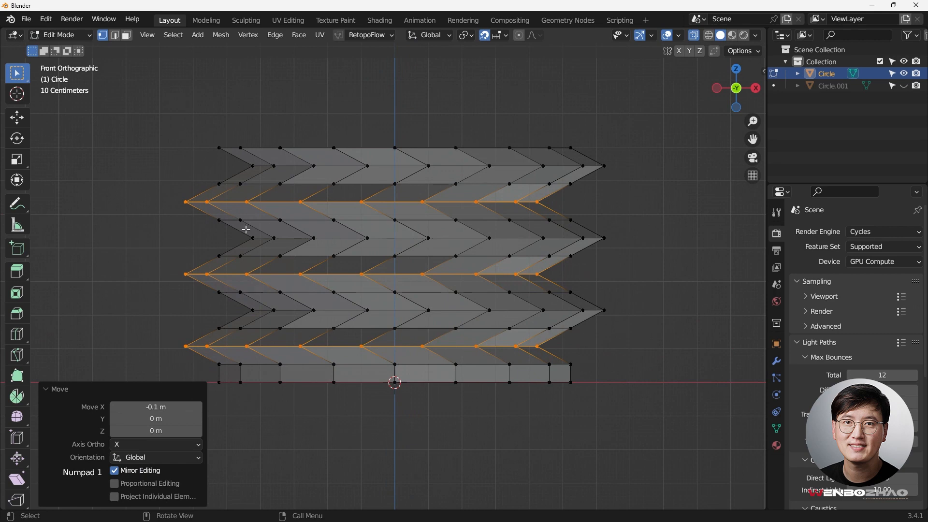
pyautogui.moveTo(201, 214); pyautogui.dragTo(607, 224)
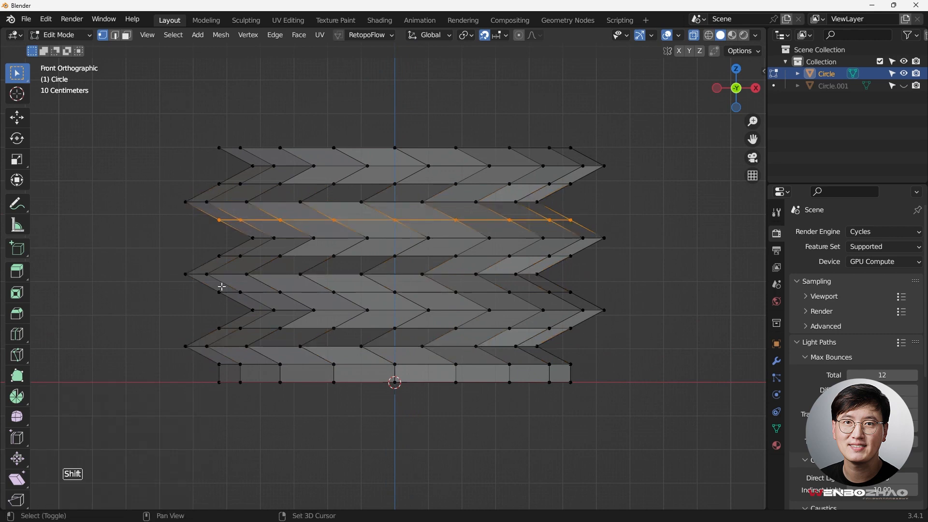
pyautogui.keyDown('shift'); pyautogui.moveTo(208, 286); pyautogui.dragTo(578, 296); pyautogui.keyUp('shift')
pyautogui.keyDown('shift'); pyautogui.moveTo(208, 363); pyautogui.dragTo(591, 366); pyautogui.keyUp('shift')
pyautogui.moveTo(590, 366); pyautogui.dragTo(464, 357, button='middle')
pyautogui.press('KP_7')
pyautogui.scroll(-3, 447, 355)
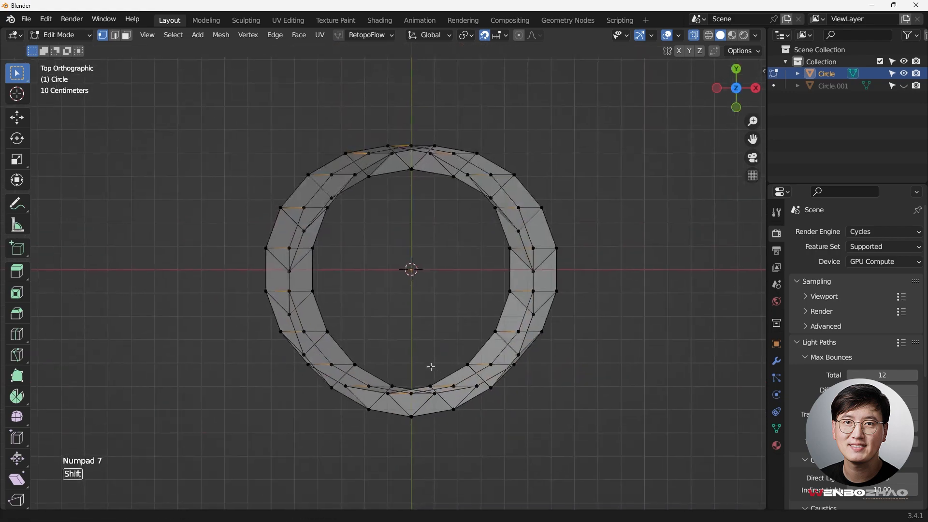
pyautogui.press('g')
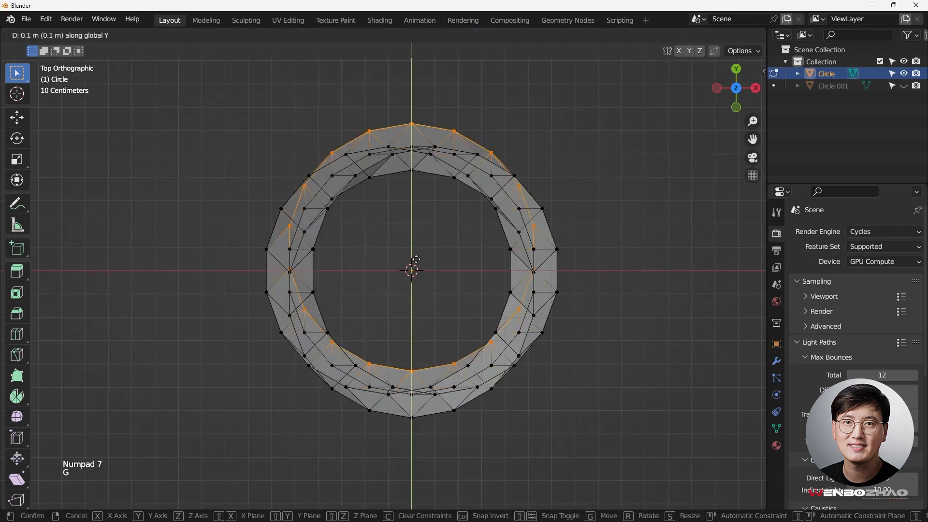
pyautogui.click(416, 267)
# Examine the thread's shape on the hole wall from several angles, switching between Object Mode and Edit Mode
pyautogui.moveTo(429, 271); pyautogui.dragTo(468, 265, button='middle')
pyautogui.press('Tab')
pyautogui.moveTo(582, 200); pyautogui.dragTo(379, 255, button='middle')
pyautogui.press('Tab')
pyautogui.scroll(2, 544, 162)
pyautogui.keyDown('alt'); pyautogui.click(537, 182); pyautogui.keyUp('alt')
pyautogui.moveTo(527, 176); pyautogui.dragTo(475, 263, button='middle')
pyautogui.press('Tab')
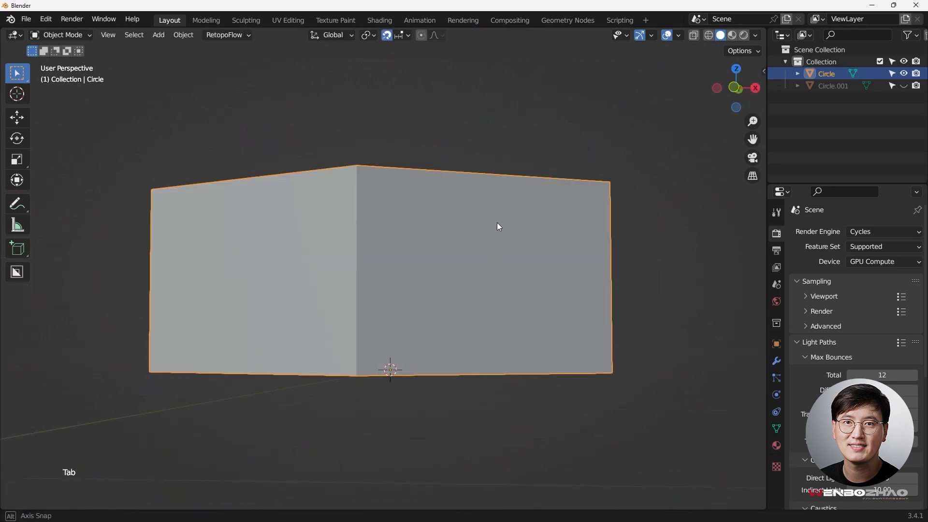
pyautogui.moveTo(497, 222); pyautogui.dragTo(526, 296, button='middle')
pyautogui.press('Tab')
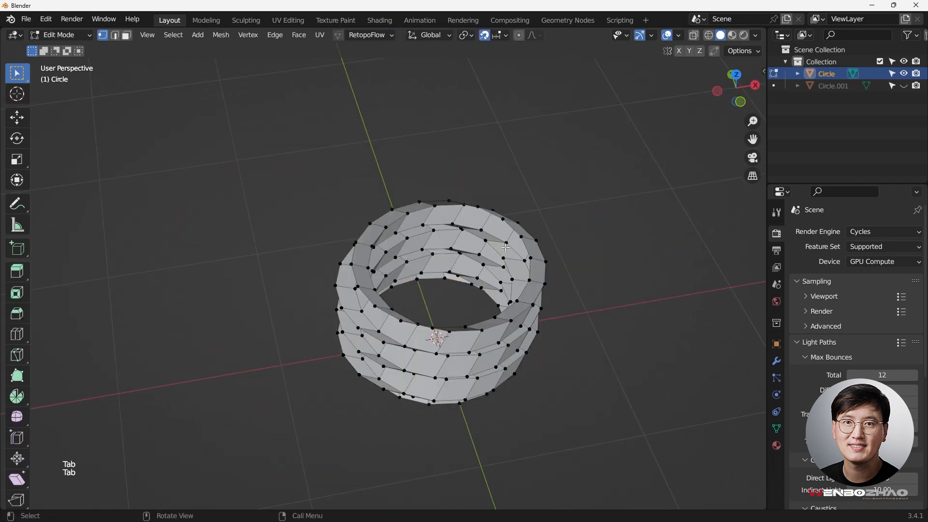
pyautogui.press('Tab')
pyautogui.press('Tab')
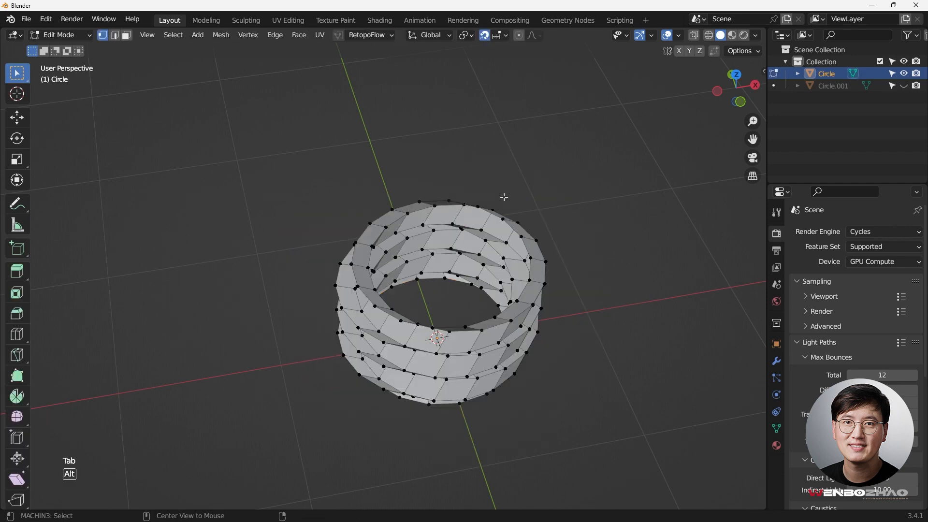
# Reveal the hidden rest of the nut's mesh and clear the selection
pyautogui.hotkey('alt', 'h')
pyautogui.moveTo(522, 191); pyautogui.dragTo(513, 283, button='middle')
pyautogui.hotkey('alt', 'a')
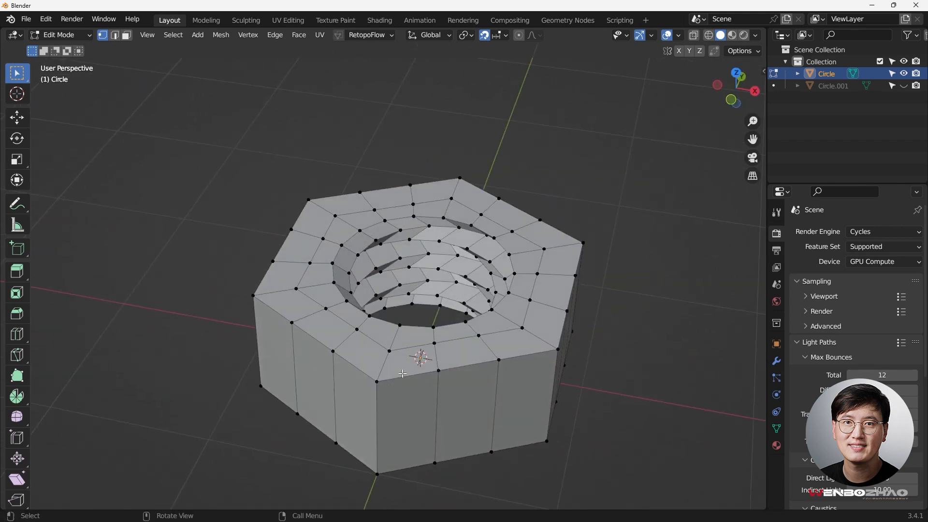
# Select the outer edge loop of the nut's top face and lower it 0.3 m along Z in front view
pyautogui.keyDown('alt'); pyautogui.keyDown('shift'); pyautogui.click(403, 375); pyautogui.keyUp('shift'); pyautogui.keyUp('alt')
pyautogui.moveTo(529, 355); pyautogui.dragTo(534, 324, button='middle')
pyautogui.press('KP_1')
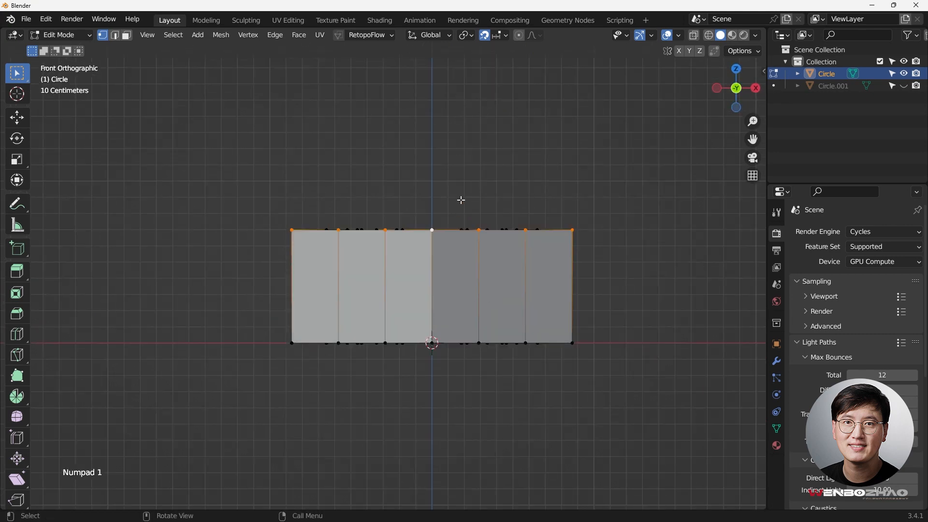
pyautogui.press('g')
pyautogui.press('z')
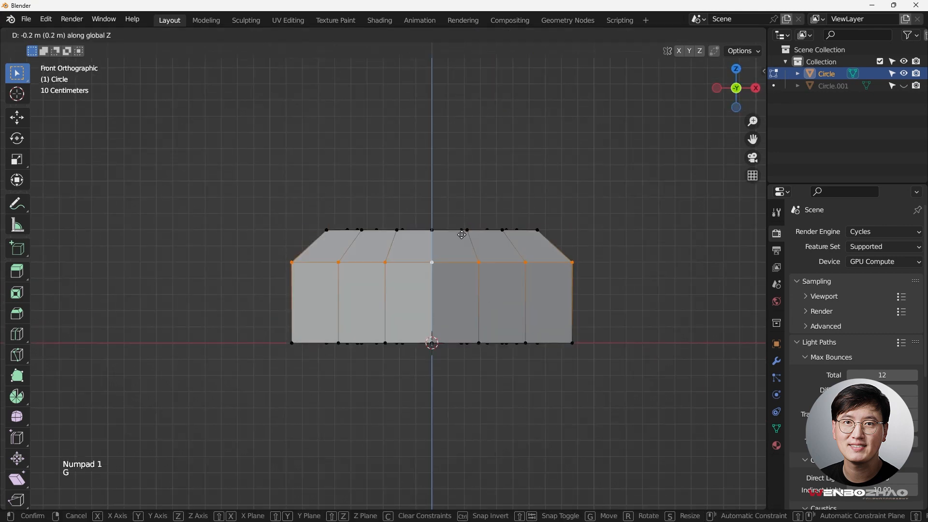
pyautogui.click(463, 245)
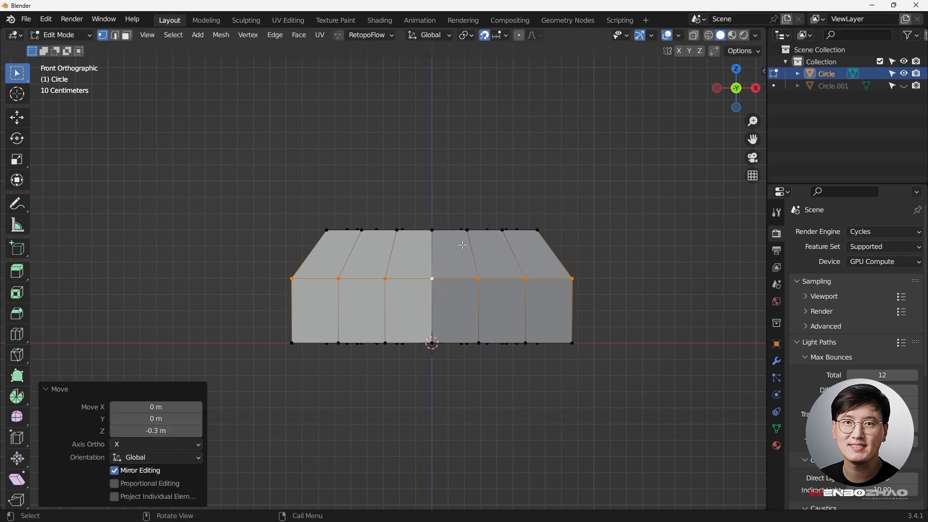
# Turn off snapping and check the sloped nut and its threaded hole from above and below in Object Mode
pyautogui.moveTo(471, 251); pyautogui.dragTo(498, 169, button='middle')
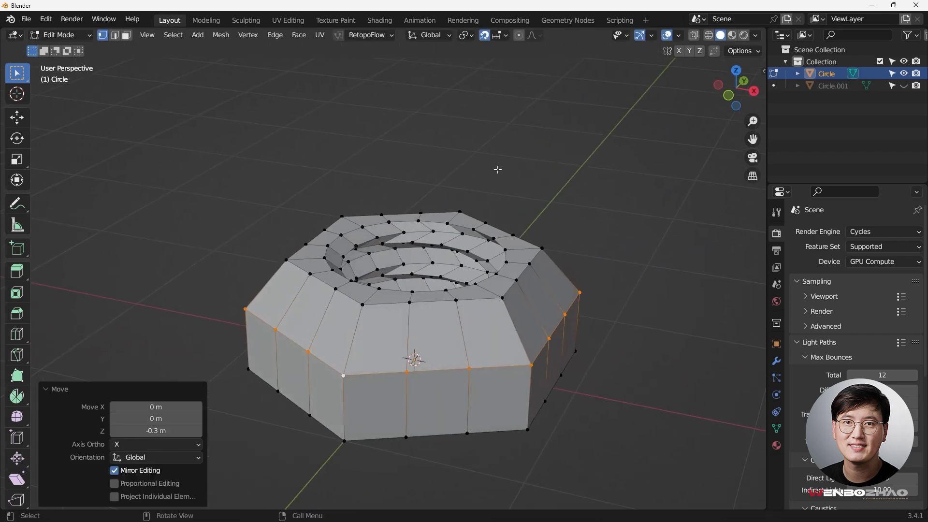
pyautogui.moveTo(530, 312); pyautogui.dragTo(513, 322, button='middle')
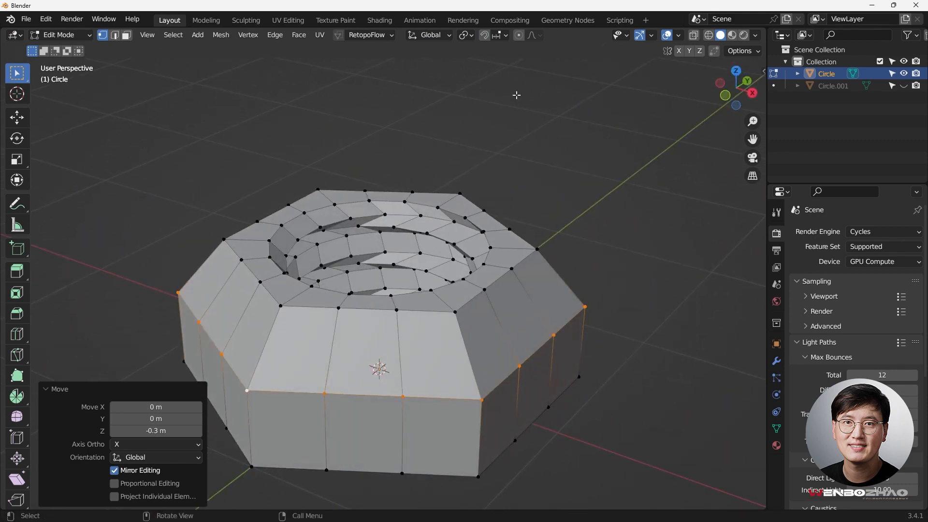
pyautogui.moveTo(524, 155); pyautogui.dragTo(536, 201, button='middle')
pyautogui.scroll(1, 536, 200)
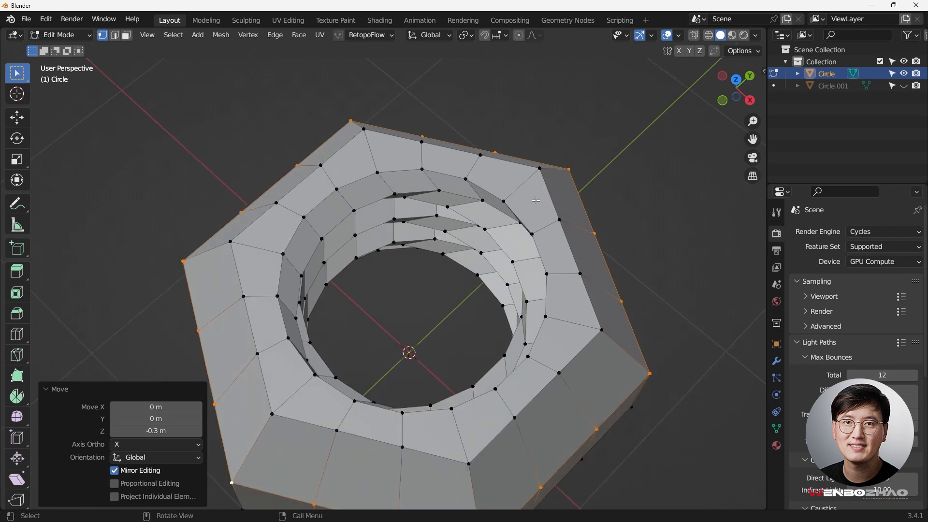
pyautogui.press('Tab')
pyautogui.moveTo(617, 130); pyautogui.dragTo(530, 260, button='middle')
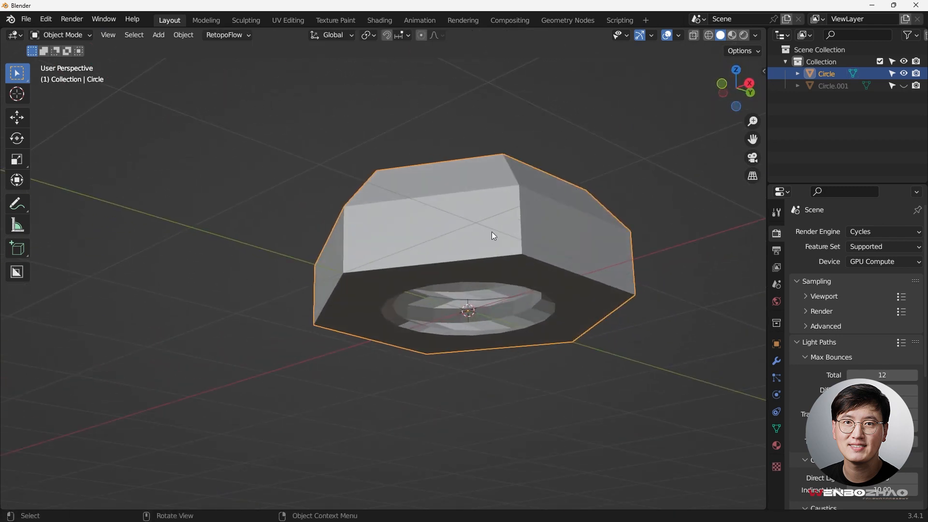
pyautogui.moveTo(493, 236); pyautogui.dragTo(459, 270, button='middle')
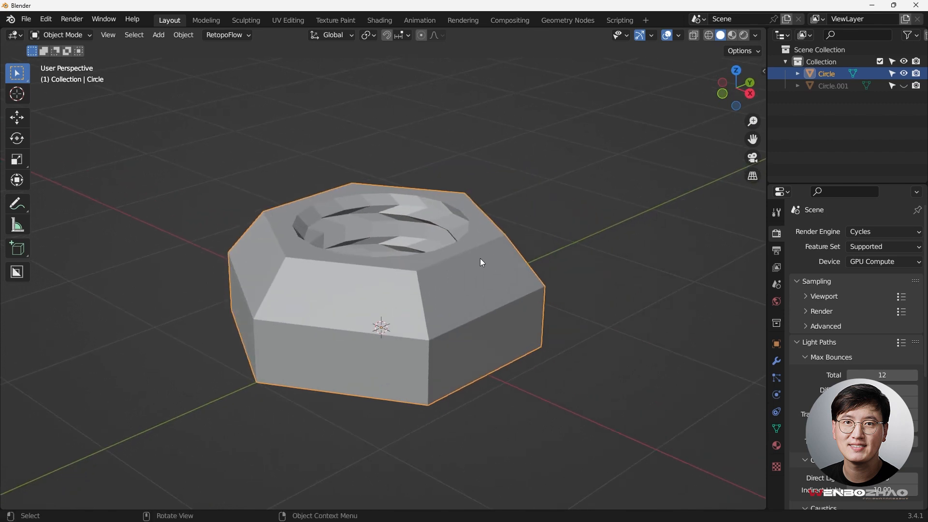
# Switch the nut to edge selection in Edit Mode, clear the selection and select its sharp edges with 30° sharpness
pyautogui.press('Tab')
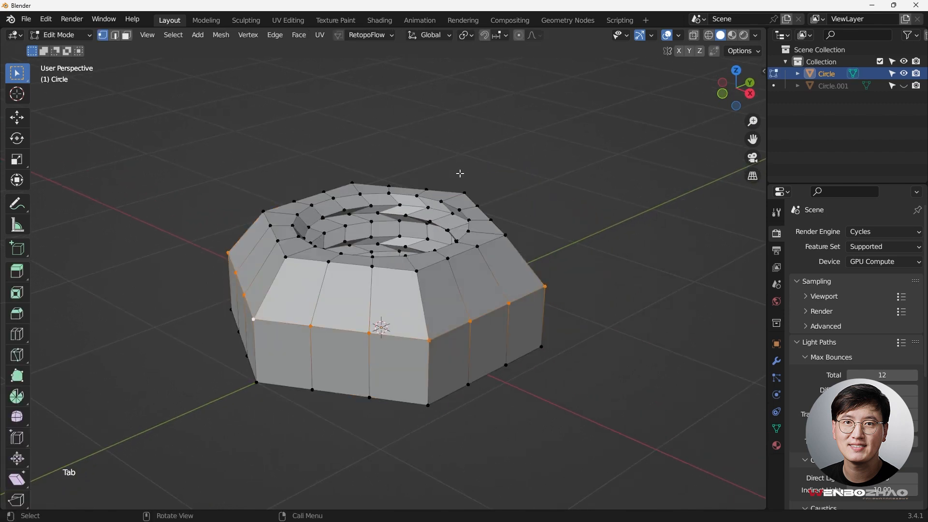
pyautogui.click(116, 36)
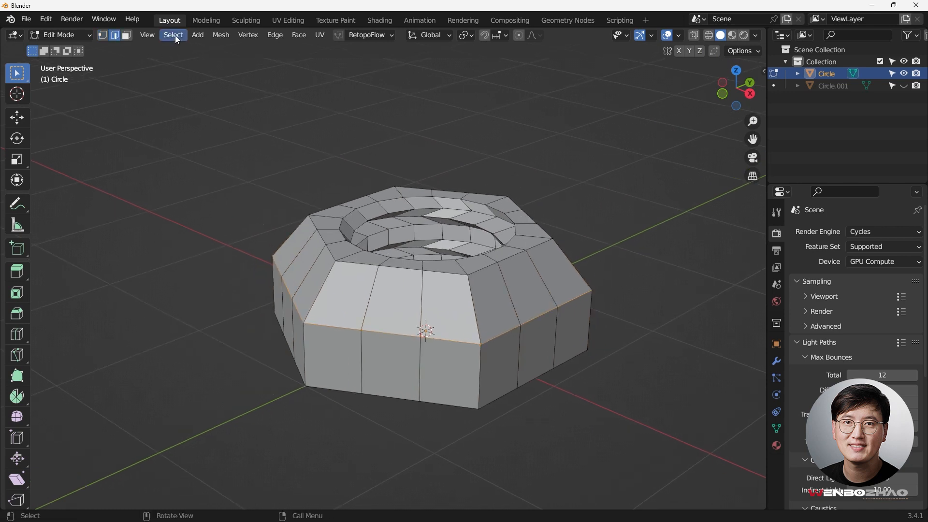
pyautogui.click(177, 40)
pyautogui.click(168, 60)
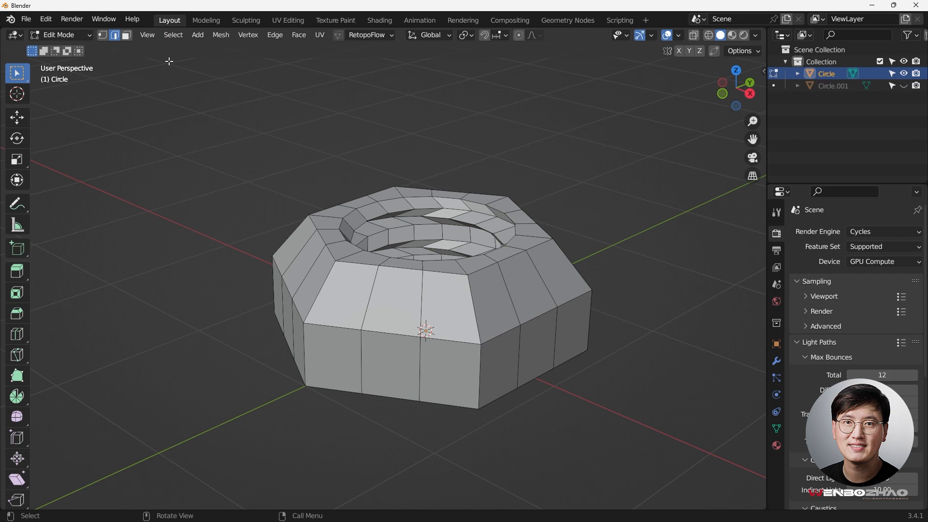
pyautogui.click(181, 37)
pyautogui.click(200, 163)
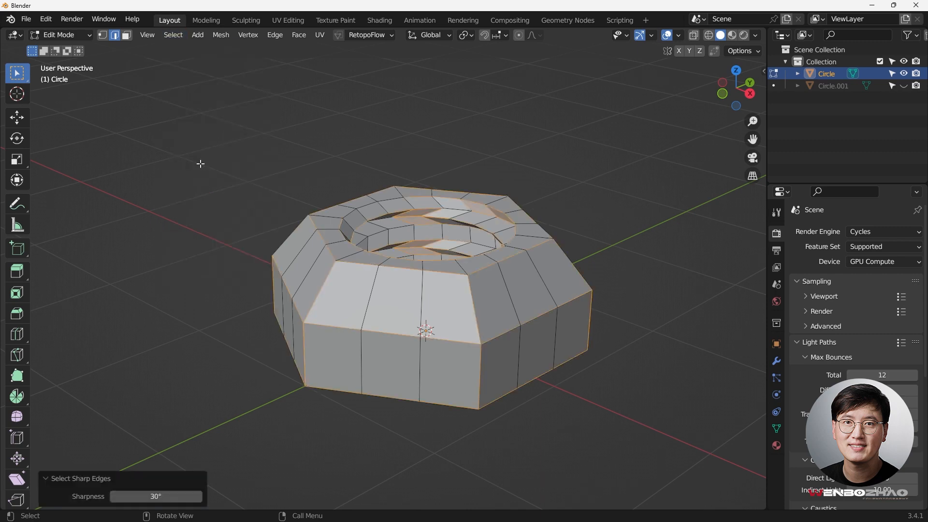
# Show the nut in top view with X-ray display on, framed around the threaded hole
pyautogui.moveTo(491, 255); pyautogui.dragTo(404, 284, button='middle')
pyautogui.press('KP_7')
pyautogui.hotkey('alt', 'z')
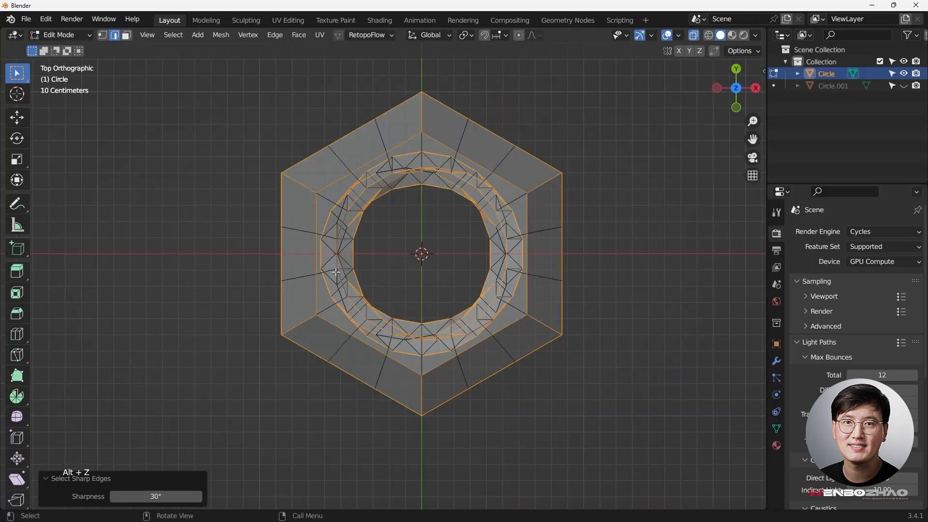
pyautogui.scroll(2, 337, 273)
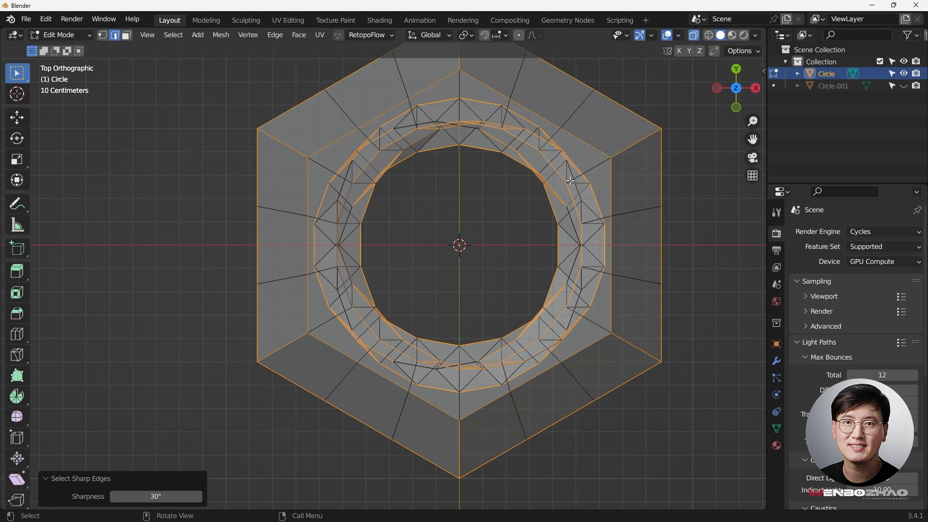
pyautogui.press('c')
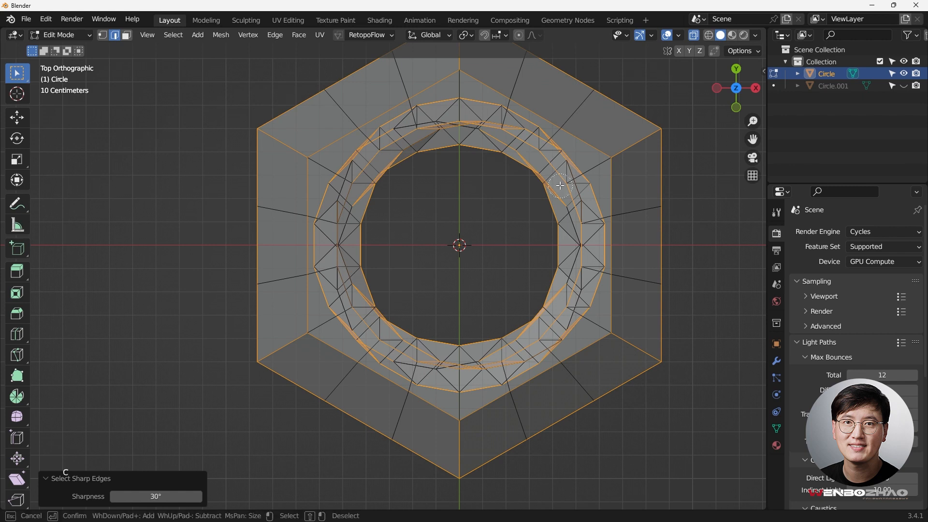
pyautogui.moveTo(561, 186)
pyautogui.mouseDown(button='middle')
pyautogui.moveTo(524, 138)
pyautogui.moveTo(543, 141)
pyautogui.moveTo(471, 108)
pyautogui.moveTo(413, 115)
pyautogui.moveTo(358, 181)
pyautogui.moveTo(363, 192)
pyautogui.moveTo(329, 242)
pyautogui.moveTo(335, 295)
pyautogui.moveTo(367, 350)
pyautogui.moveTo(369, 339)
pyautogui.mouseUp(button='middle')
pyautogui.hotkey('ctrl', 'z')
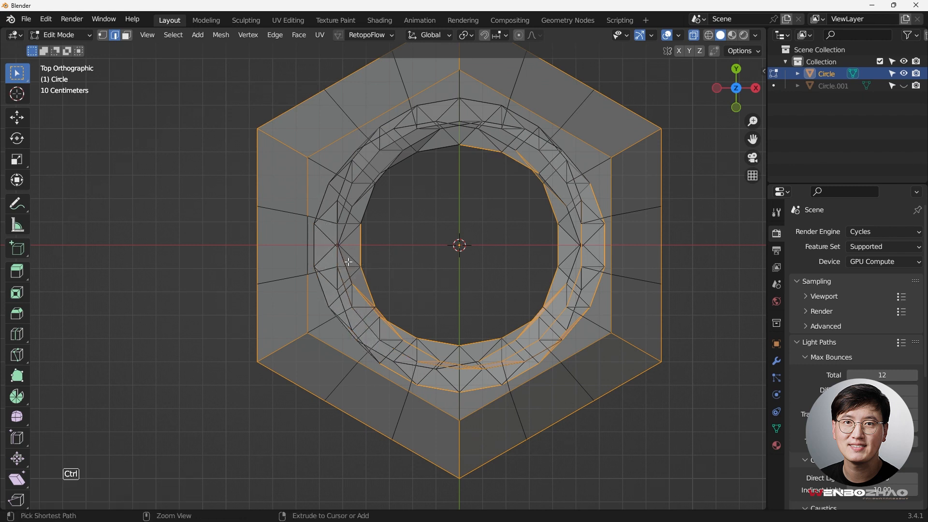
# Deselect all edges of the threaded hole with Circle Select, keeping only the nut's outer hexagonal edges selected
pyautogui.press('c')
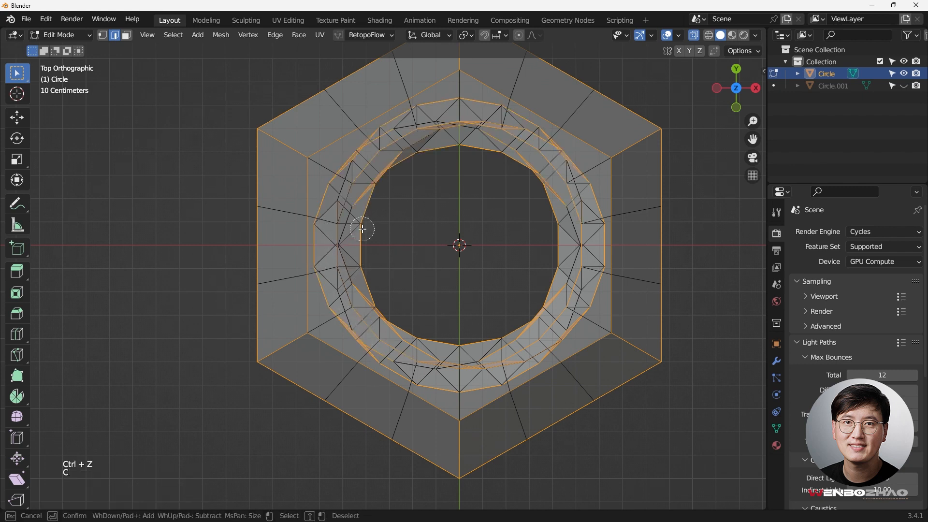
pyautogui.moveTo(390, 180)
pyautogui.mouseDown(button='middle')
pyautogui.moveTo(387, 157)
pyautogui.moveTo(464, 110)
pyautogui.moveTo(552, 158)
pyautogui.mouseUp(button='middle')
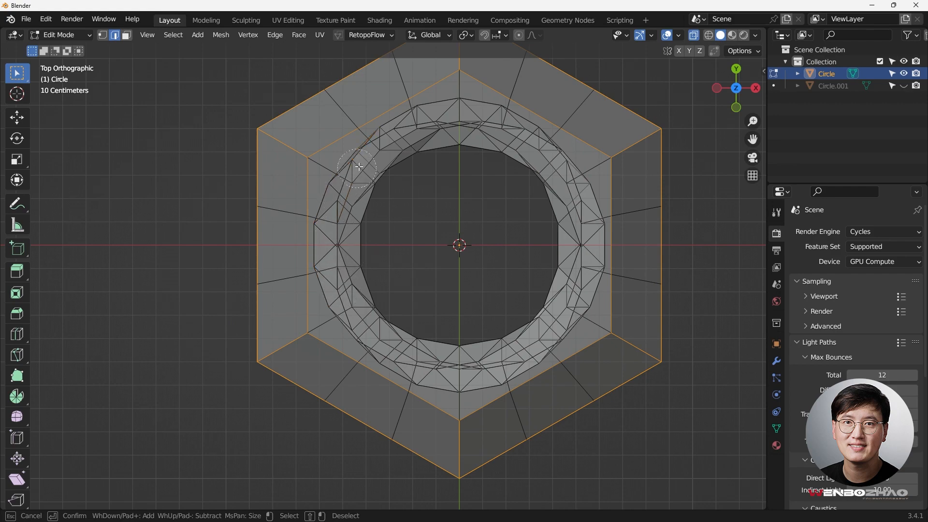
pyautogui.press('Escape')
# Turn off X-ray and add the top and bottom rim edge loops of the threaded hole to the selection
pyautogui.moveTo(456, 237); pyautogui.dragTo(383, 267, button='middle')
pyautogui.hotkey('alt', 'z')
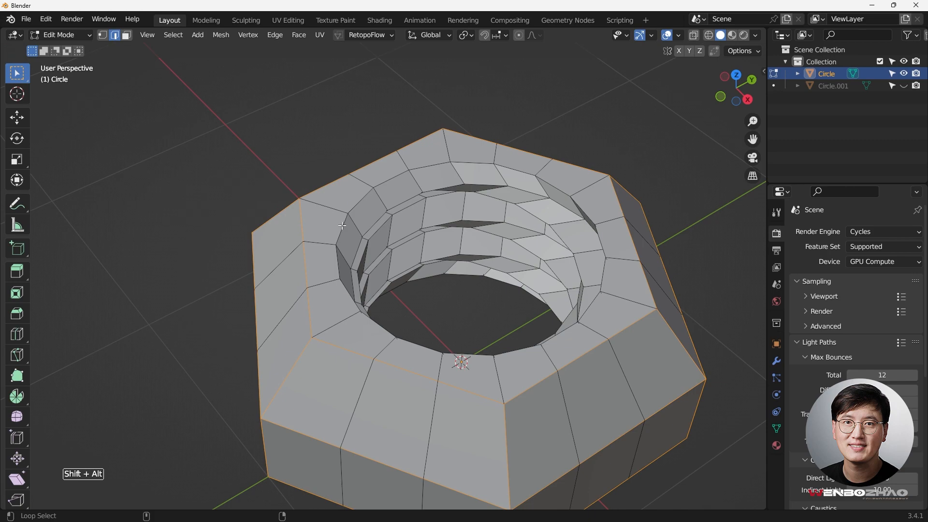
pyautogui.moveTo(365, 242); pyautogui.dragTo(347, 110, button='middle')
pyautogui.scroll(-5, 385, 176)
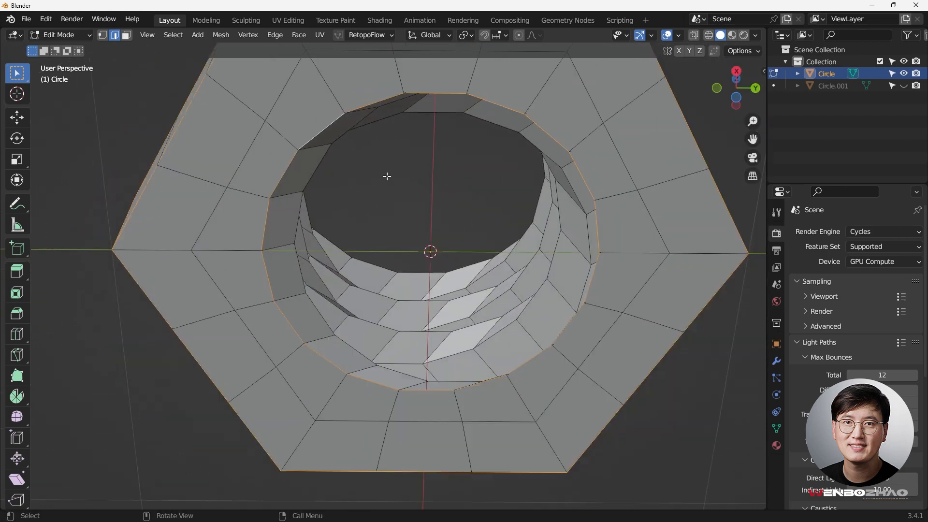
pyautogui.moveTo(386, 176); pyautogui.dragTo(586, 178, button='middle')
# Bevel the selected edges with a width of 0.02 m
pyautogui.hotkey('ctrl', 'b')
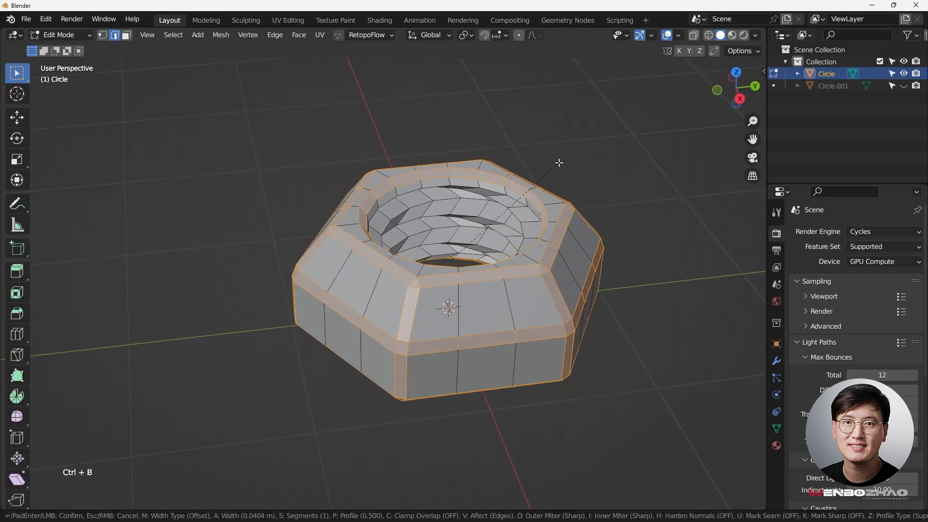
pyautogui.click(559, 164)
pyautogui.doubleClick(149, 315)
pyautogui.write('0.02')
pyautogui.press('Return')
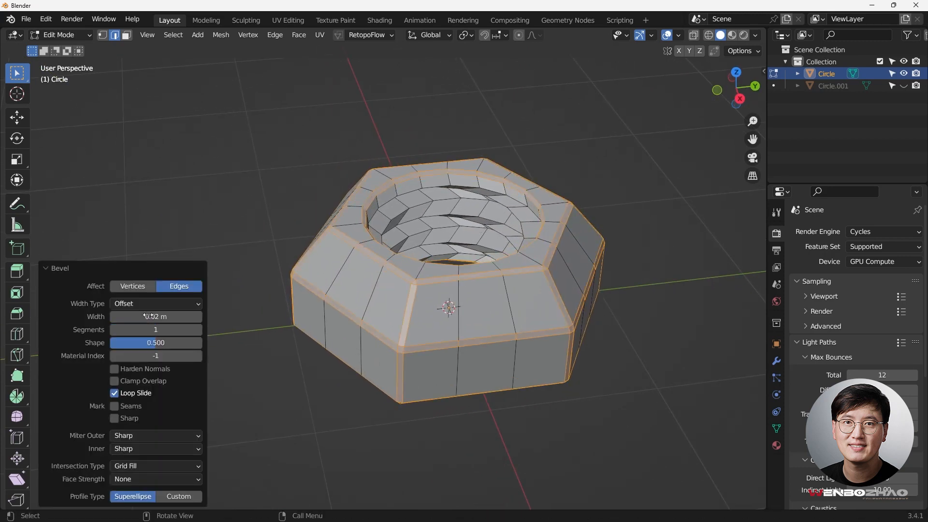
# Give the bevel 2 segments, a shape of 1.000 and an Arc outer miter
pyautogui.click(199, 332)
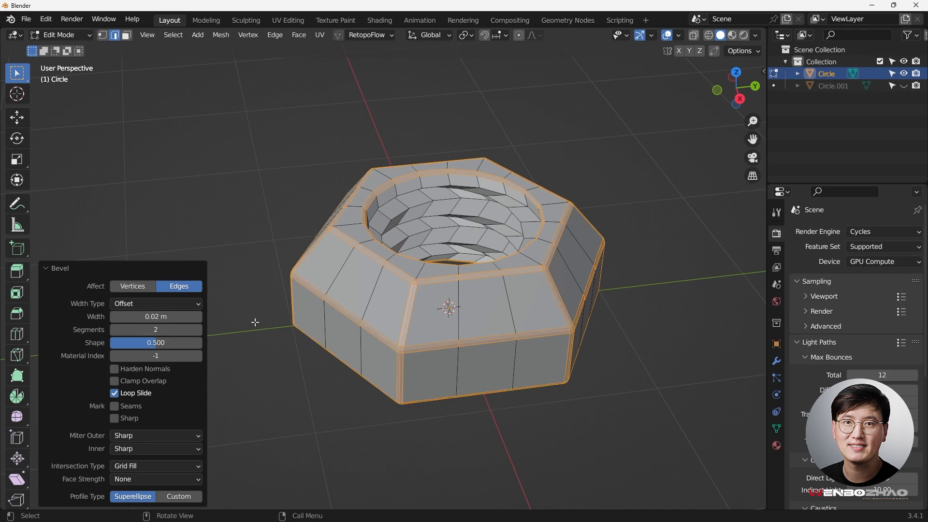
pyautogui.moveTo(150, 344); pyautogui.dragTo(202, 343)
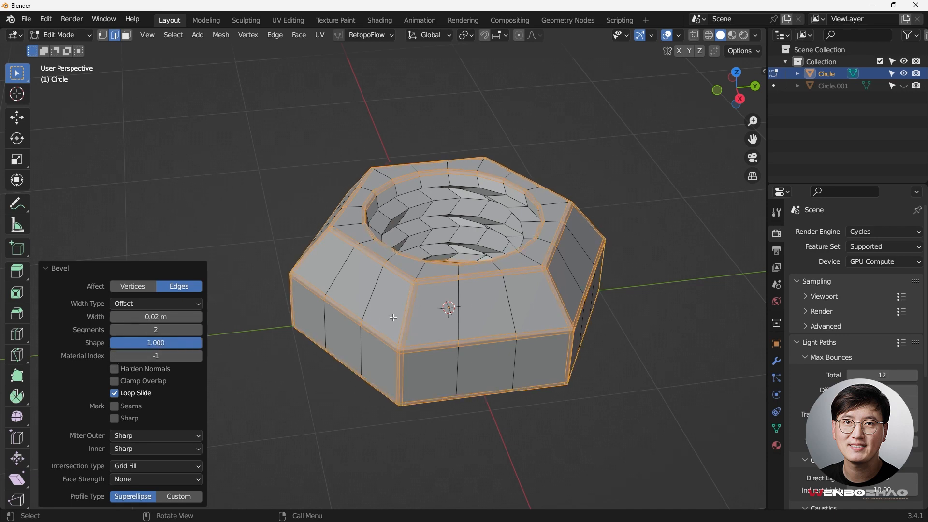
pyautogui.scroll(5, 394, 317)
pyautogui.click(167, 437)
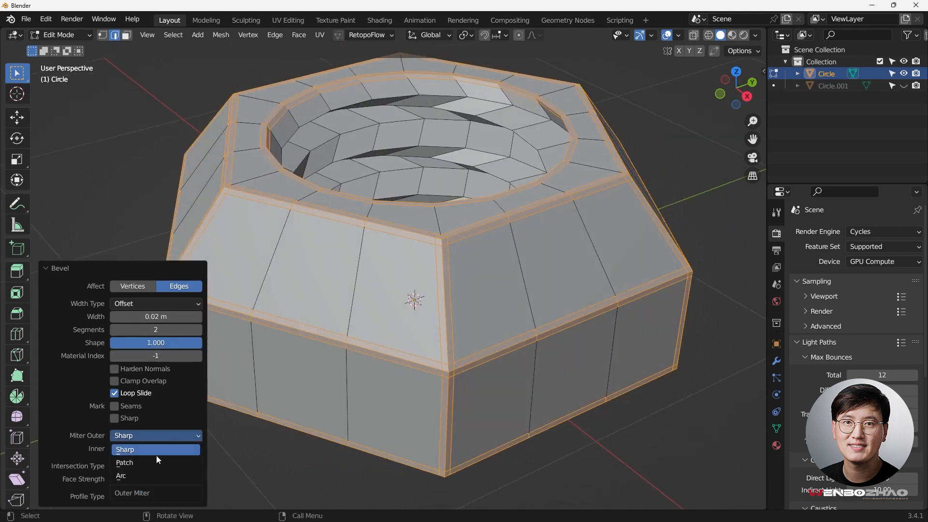
pyautogui.click(147, 474)
# In Object Mode, add a level 2 subdivision surface to the nut and shade it smooth
pyautogui.scroll(-3, 571, 313)
pyautogui.moveTo(571, 313); pyautogui.dragTo(464, 253, button='middle')
pyautogui.press('Tab')
pyautogui.click(472, 186)
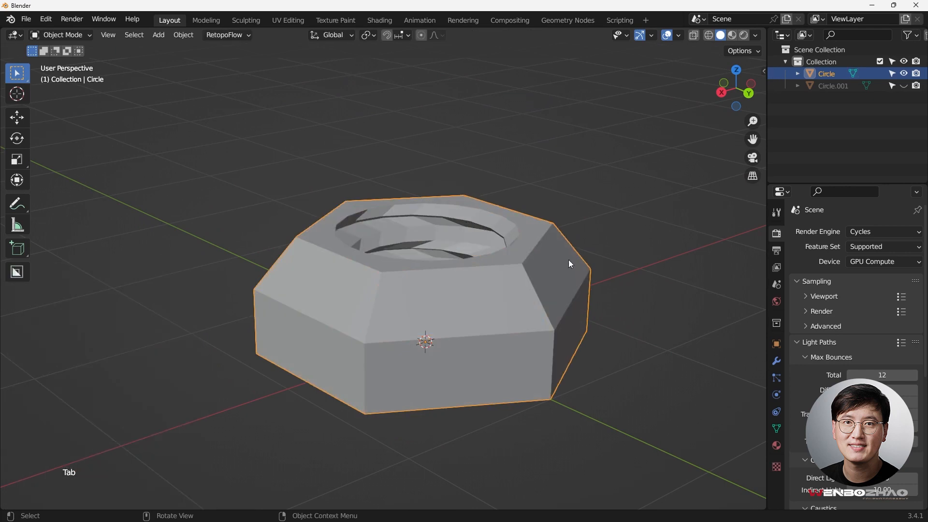
pyautogui.hotkey('ctrl', '2')
pyautogui.moveTo(514, 311); pyautogui.dragTo(497, 275, button='middle')
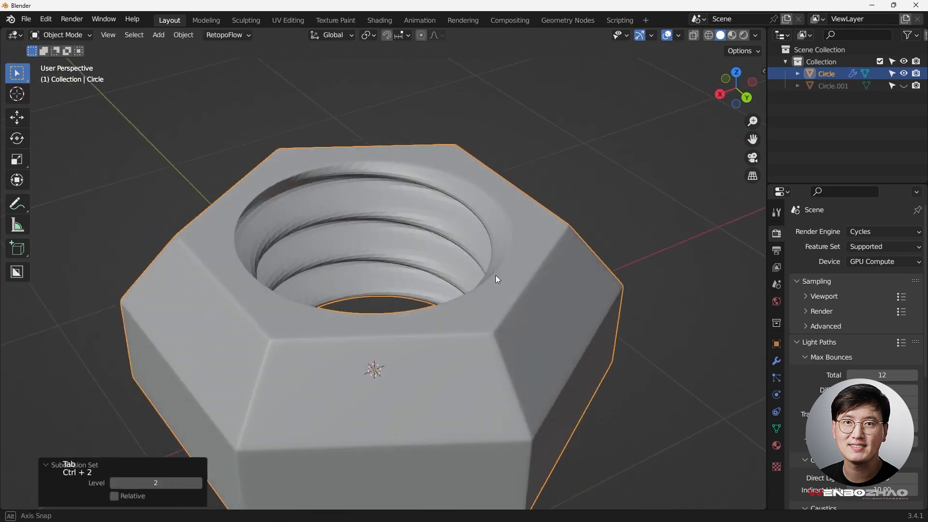
pyautogui.scroll(-3, 477, 278)
pyautogui.scroll(3, 473, 286)
pyautogui.rightClick(472, 287)
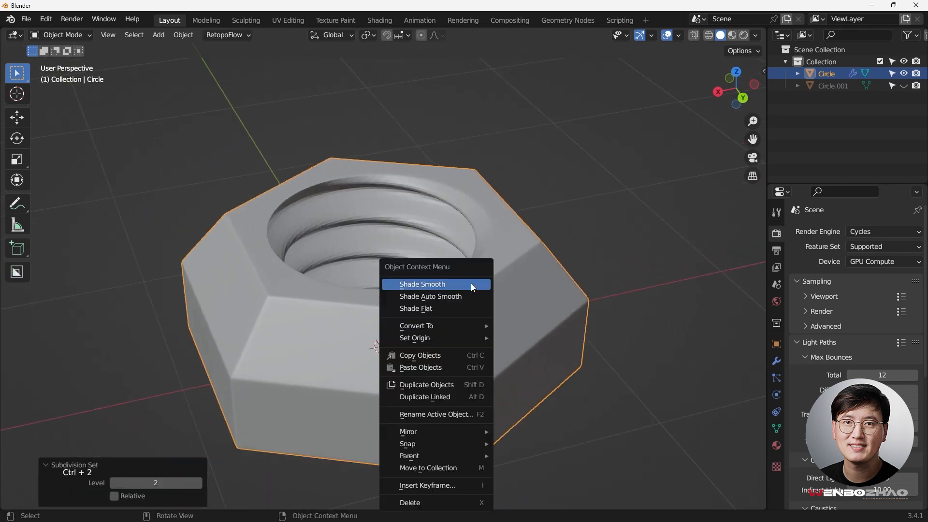
pyautogui.click(472, 287)
# Check the smoothed nut's side profile and its see-through mesh in front view
pyautogui.scroll(-2, 503, 285)
pyautogui.moveTo(506, 283); pyautogui.dragTo(564, 304, button='middle')
pyautogui.press('KP_1')
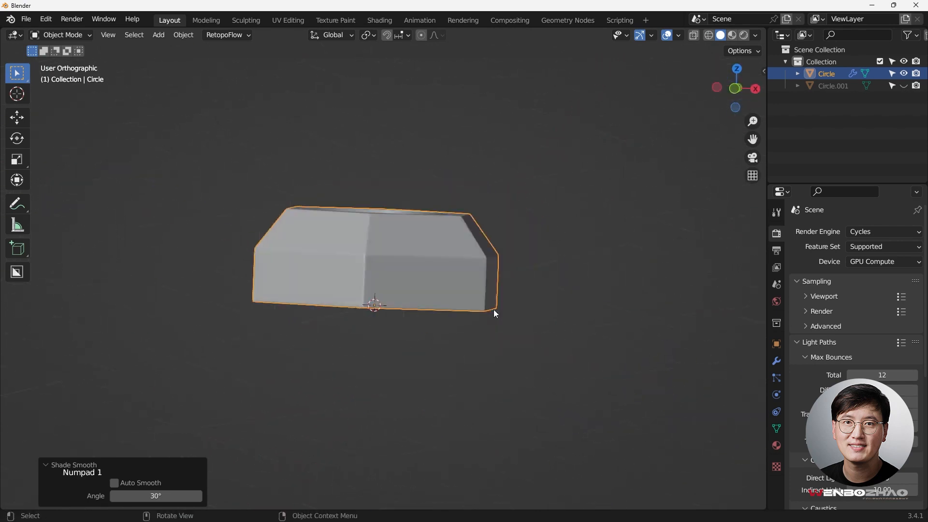
pyautogui.press('Tab')
pyautogui.hotkey('alt', 'z')
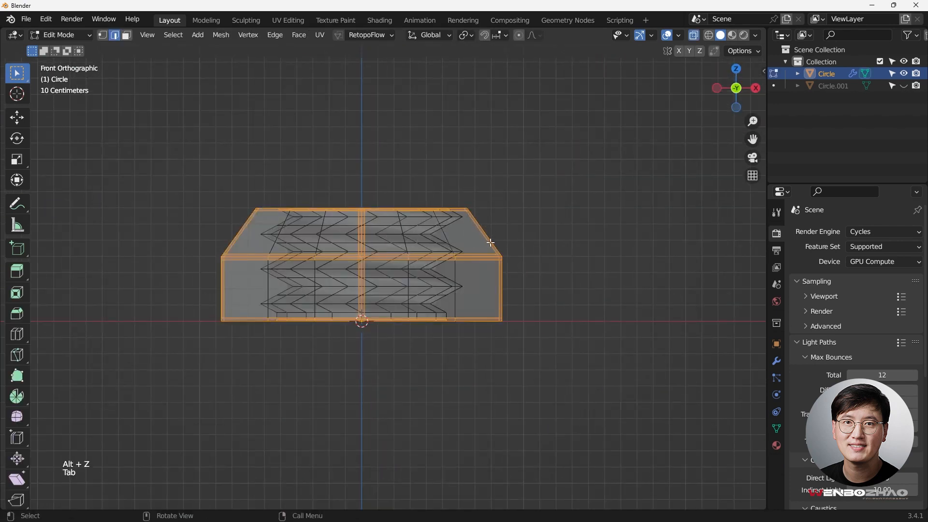
pyautogui.moveTo(440, 273); pyautogui.dragTo(572, 282, button='middle')
pyautogui.press('Tab')
pyautogui.press('KP_1')
pyautogui.press('Tab')
# Switch to vertex selection and examine the nut's mesh topology around the hole, the corners and the underside
pyautogui.press('1')
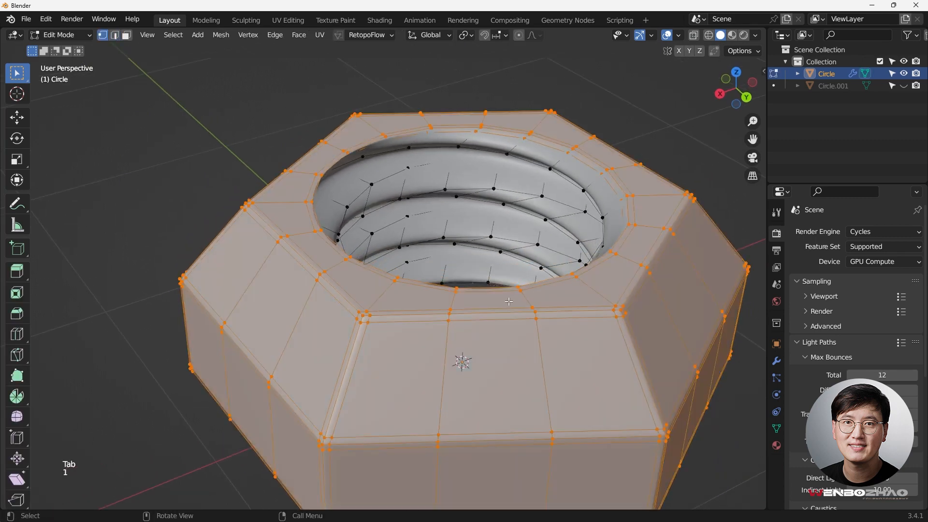
pyautogui.scroll(-2, 696, 341)
pyautogui.keyDown('shift'); pyautogui.moveTo(696, 342); pyautogui.dragTo(598, 213, button='middle'); pyautogui.keyUp('shift')
pyautogui.scroll(3, 419, 190)
pyautogui.scroll(6, 419, 190)
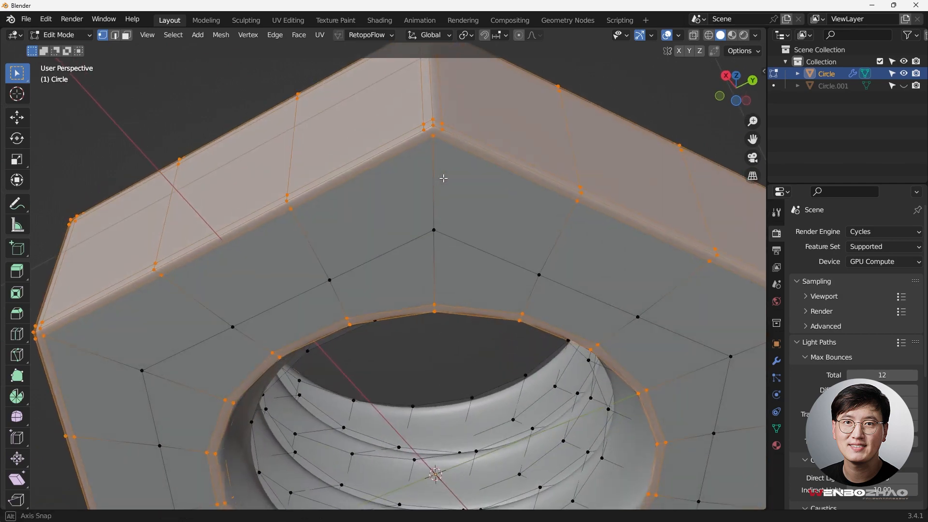
pyautogui.scroll(-4, 429, 173)
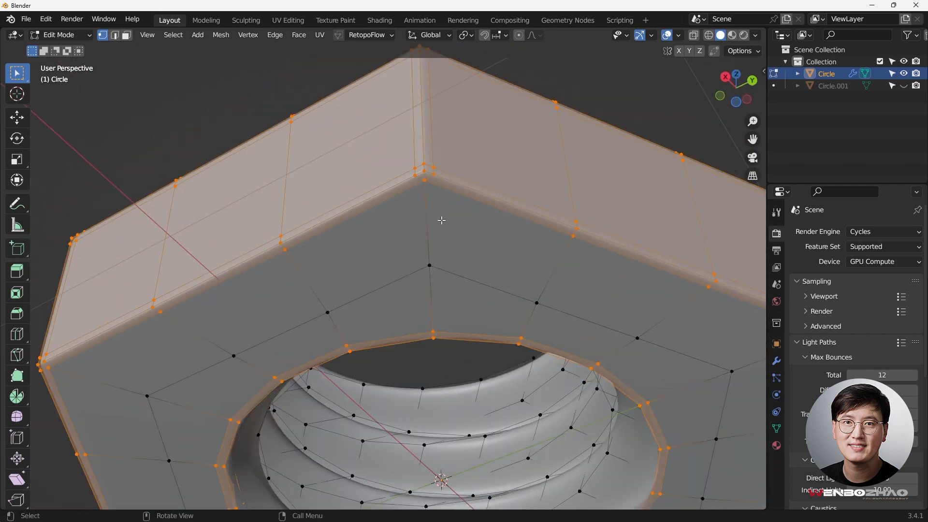
pyautogui.moveTo(439, 217); pyautogui.dragTo(541, 214, button='middle')
pyautogui.scroll(-2, 447, 237)
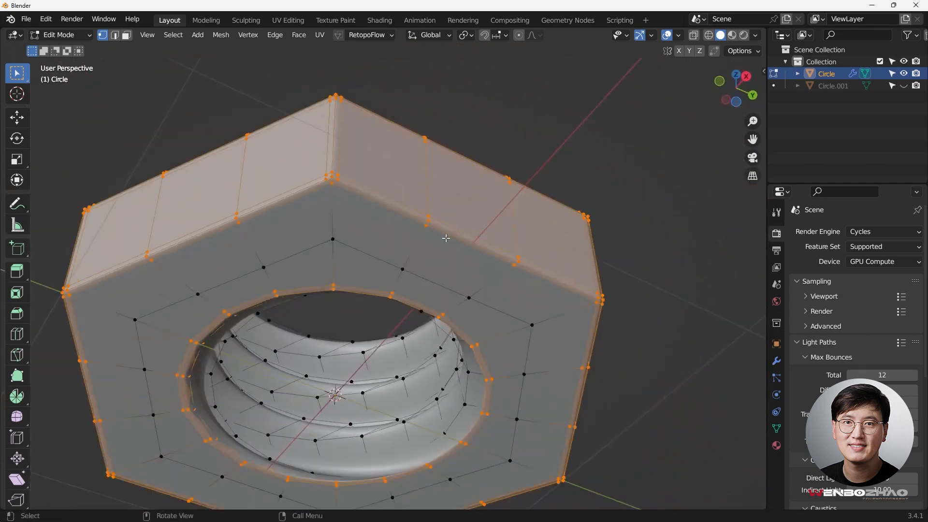
pyautogui.scroll(1, 382, 252)
pyautogui.moveTo(356, 253); pyautogui.dragTo(368, 197, button='middle')
pyautogui.scroll(-2, 368, 198)
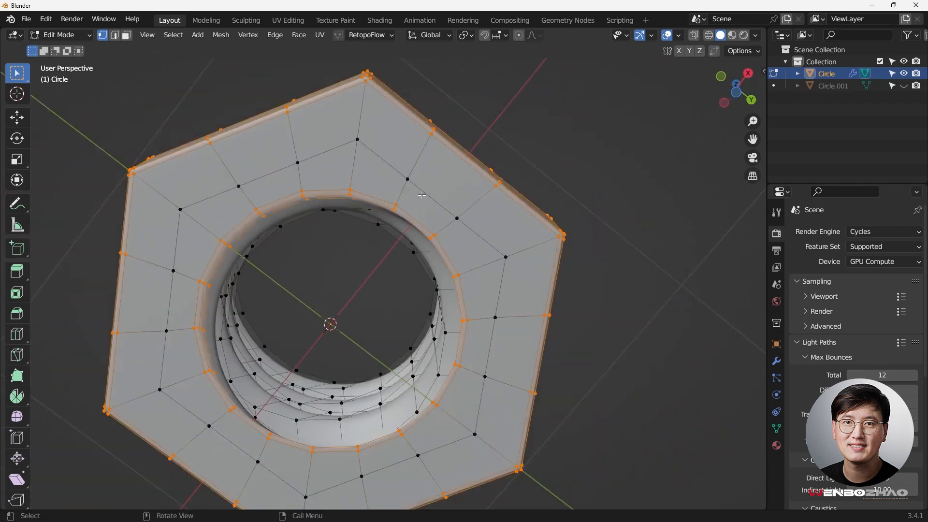
pyautogui.scroll(-2, 425, 208)
pyautogui.moveTo(425, 207); pyautogui.dragTo(591, 224, button='middle')
# Check the topology by selecting all faces with exactly 4 vertices, and clear the selection
pyautogui.press('q')
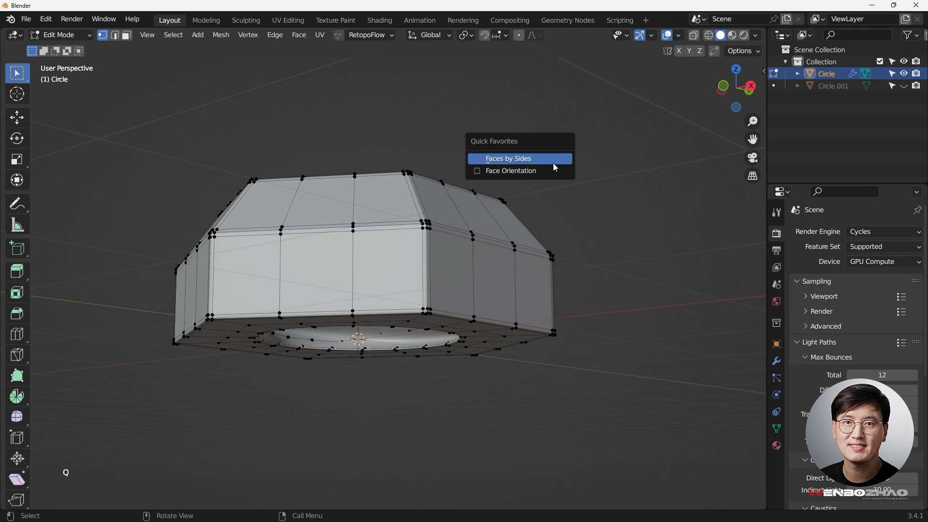
pyautogui.click(553, 157)
pyautogui.moveTo(594, 261); pyautogui.dragTo(638, 192, button='middle')
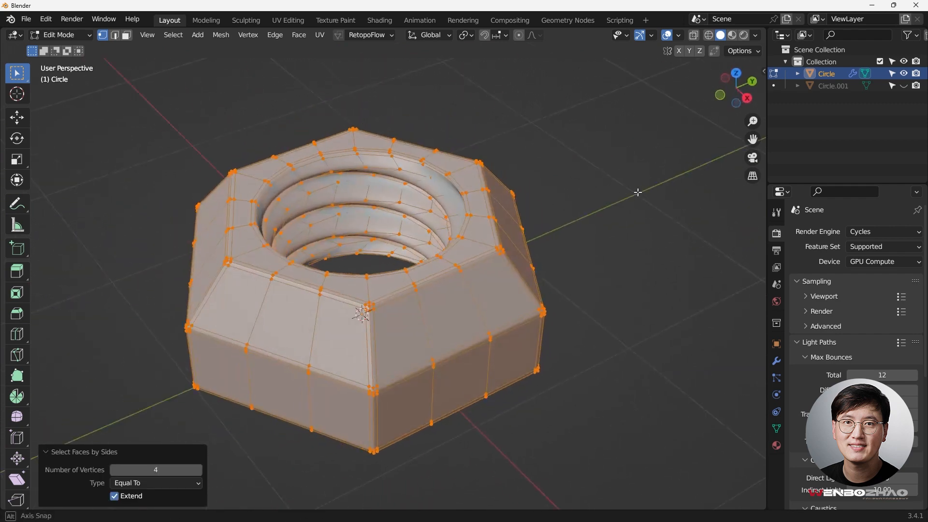
pyautogui.click(604, 234)
# Compare the nut's solid profile in Object Mode with its see-through thread mesh in front view
pyautogui.press('Tab')
pyautogui.moveTo(585, 236); pyautogui.dragTo(478, 234, button='middle')
pyautogui.press('KP_1')
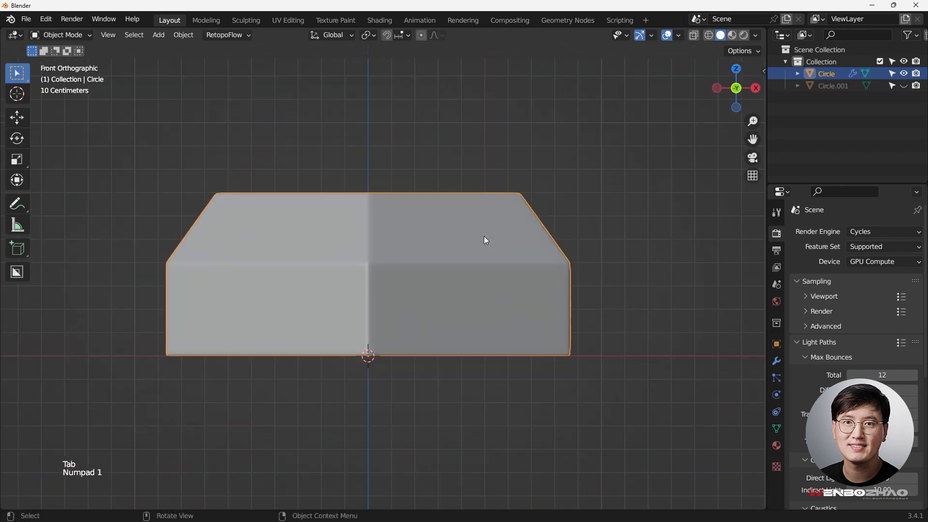
pyautogui.press('Tab')
pyautogui.hotkey('alt', 'z')
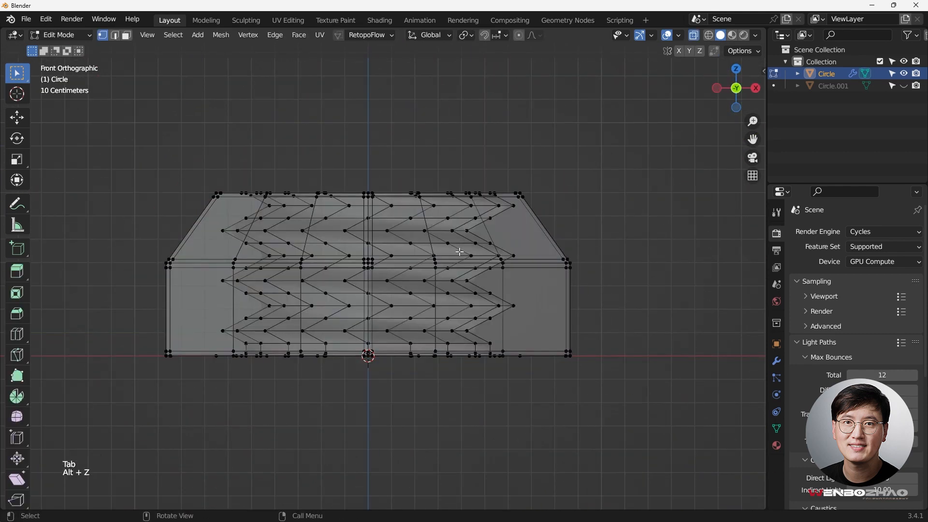
pyautogui.press('Tab')
pyautogui.moveTo(479, 188); pyautogui.dragTo(466, 280, button='middle')
pyautogui.press('KP_1')
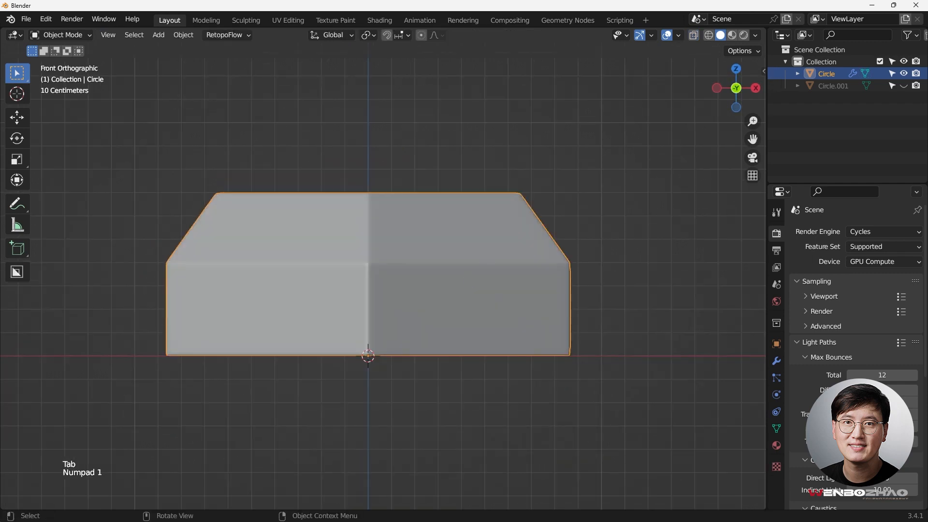
# Try stretching the nut taller along Z, inspect its mesh, and undo the scaling
pyautogui.press('s')
pyautogui.press('z')
pyautogui.click(534, 162)
pyautogui.moveTo(535, 161); pyautogui.dragTo(559, 224, button='middle')
pyautogui.press('Tab')
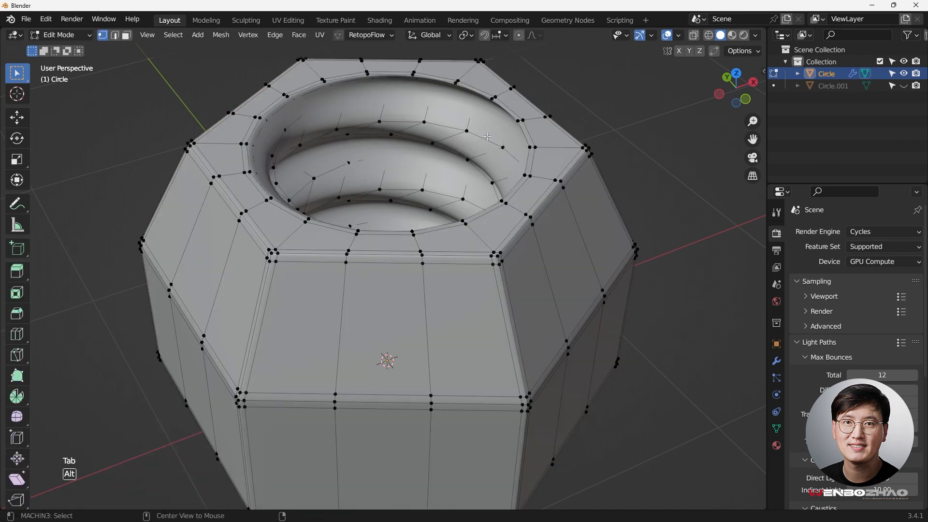
pyautogui.moveTo(488, 135); pyautogui.dragTo(358, 188, button='middle')
pyautogui.press('KP_1')
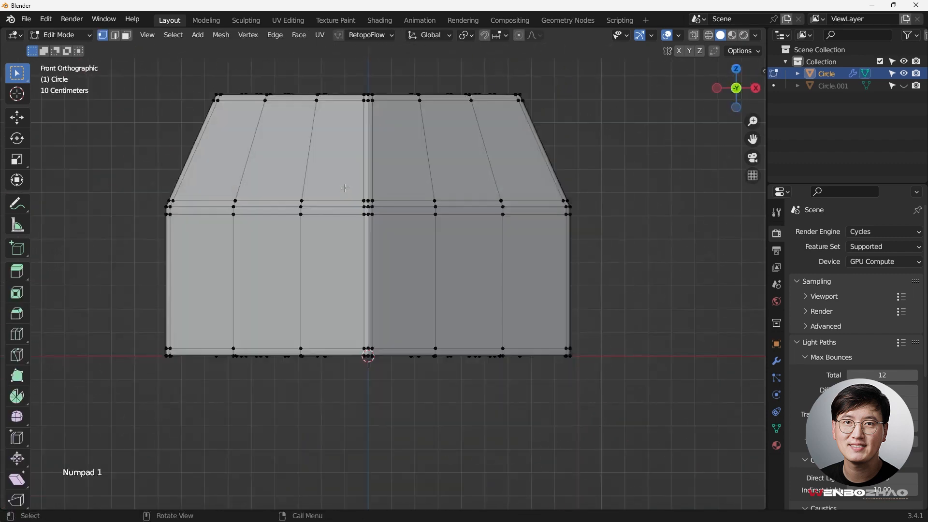
pyautogui.hotkey('ctrl', 'z')
pyautogui.hotkey('ctrl', 'z')
# Inspect the internal thread mesh in Edit Mode, with X-ray on and off
pyautogui.press('Tab')
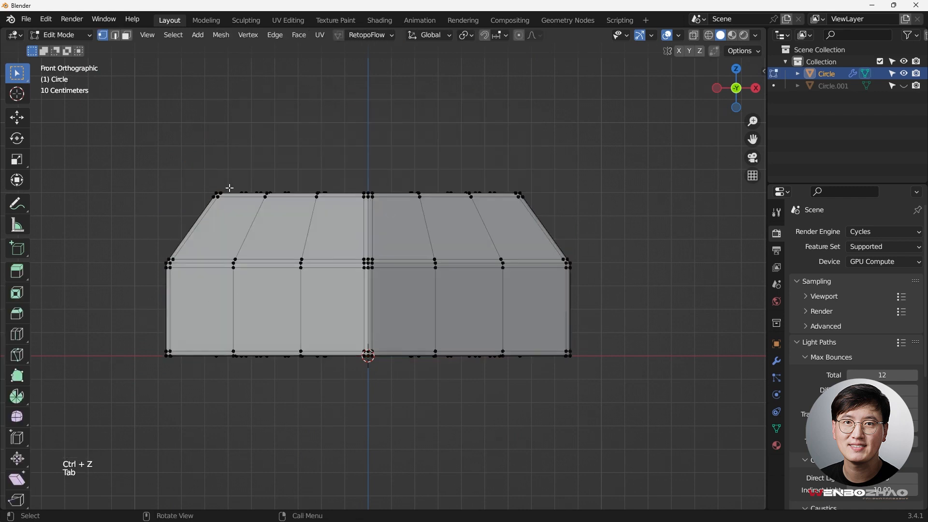
pyautogui.hotkey('alt', 'z')
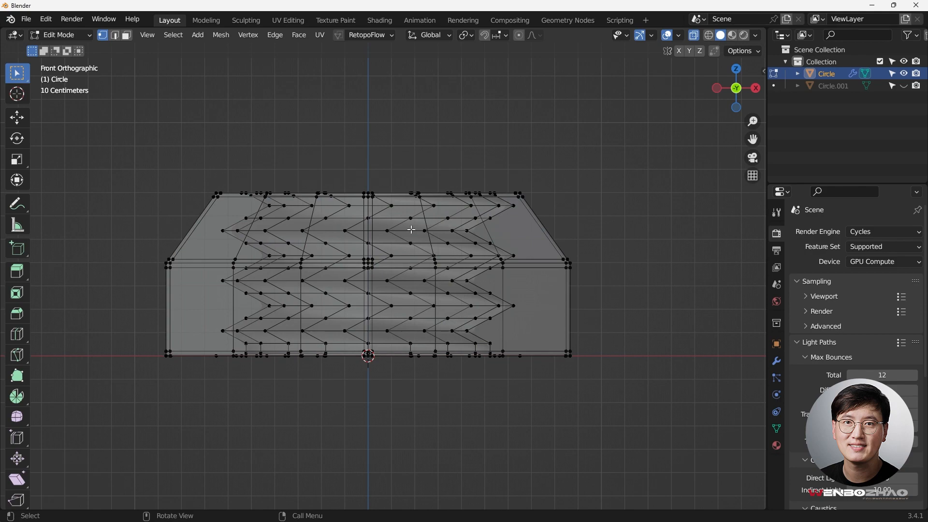
pyautogui.moveTo(472, 294); pyautogui.dragTo(474, 332, button='middle')
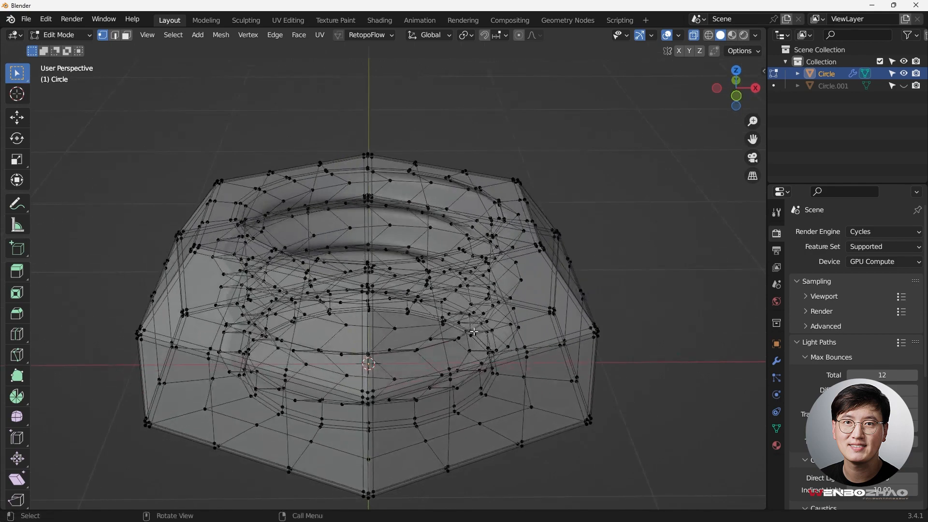
pyautogui.scroll(2, 415, 326)
pyautogui.moveTo(415, 326); pyautogui.dragTo(412, 339, button='middle')
pyautogui.hotkey('alt', 'z')
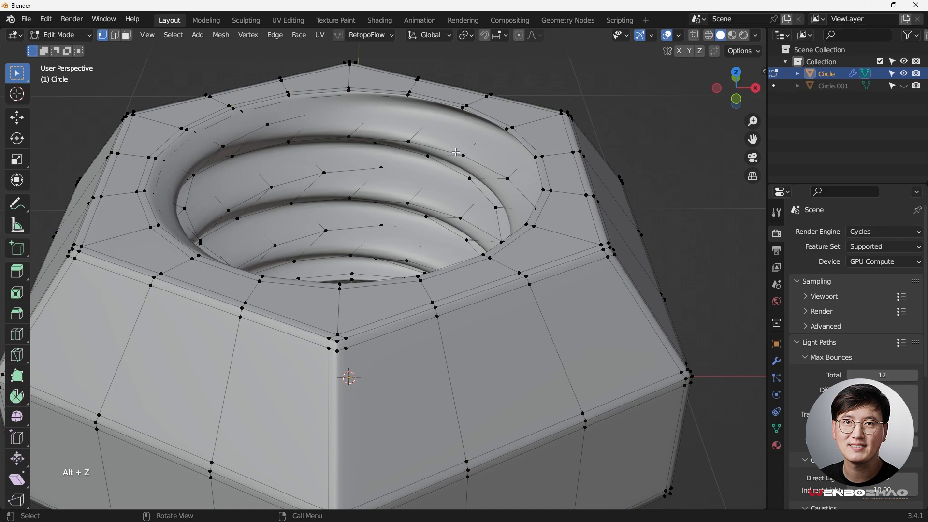
pyautogui.scroll(-4, 456, 153)
pyautogui.moveTo(457, 153); pyautogui.dragTo(535, 127, button='middle')
# Return to Object Mode and view the finished nut from the front and from above at an angle
pyautogui.press('Tab')
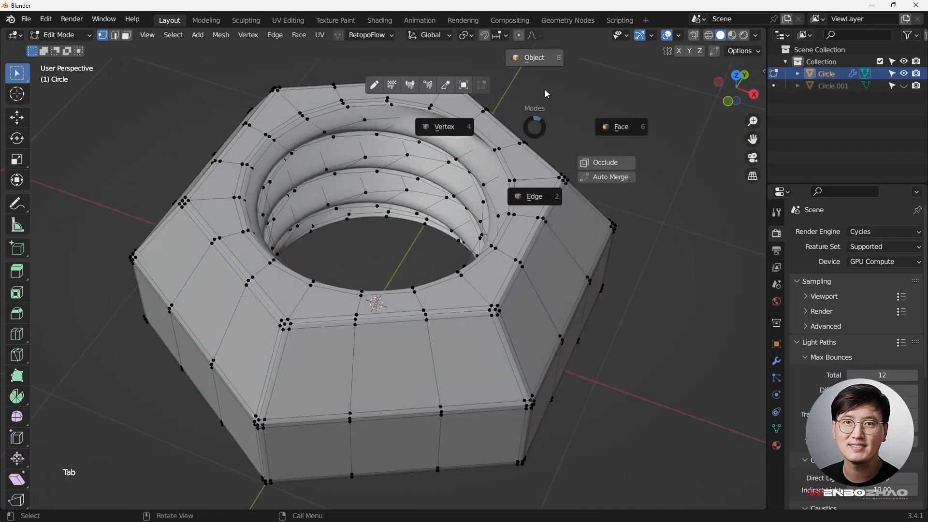
pyautogui.click(545, 90)
pyautogui.moveTo(526, 159); pyautogui.dragTo(544, 131, button='middle')
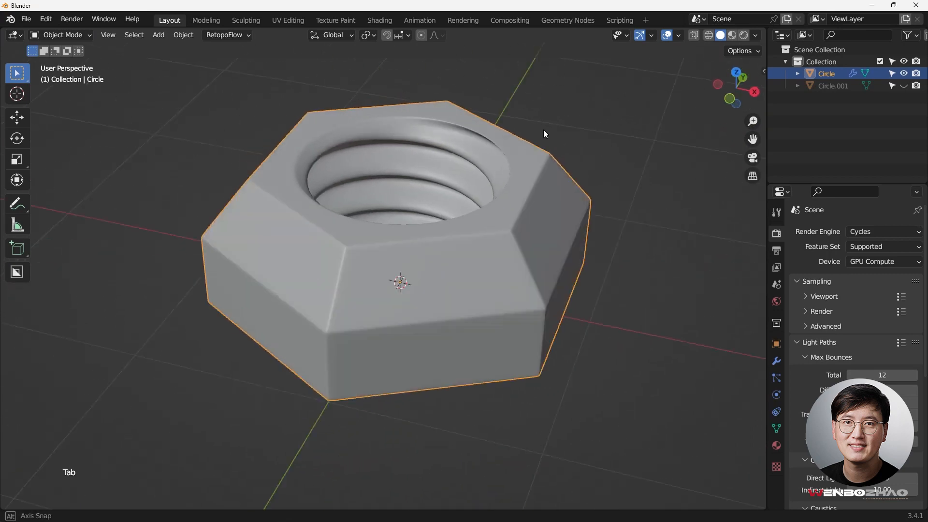
pyautogui.press('KP_1')
pyautogui.moveTo(460, 153); pyautogui.dragTo(540, 217, button='middle')
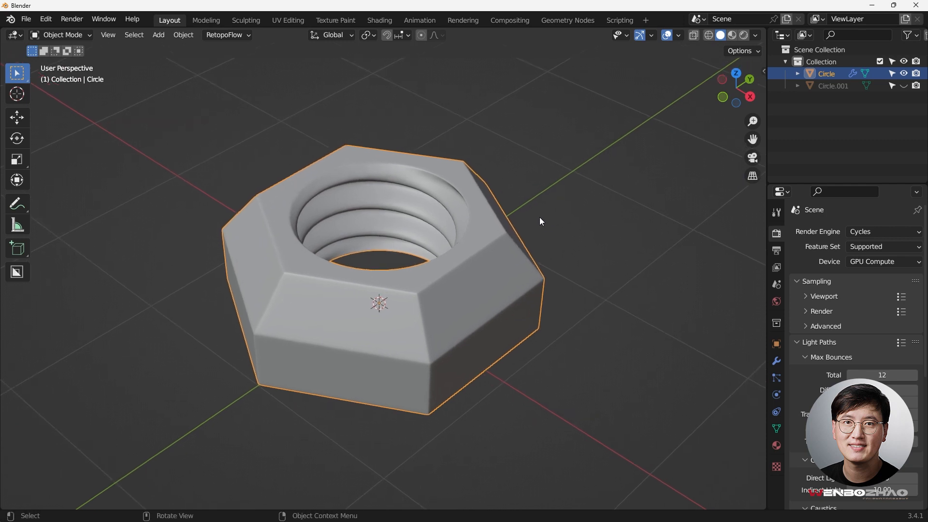